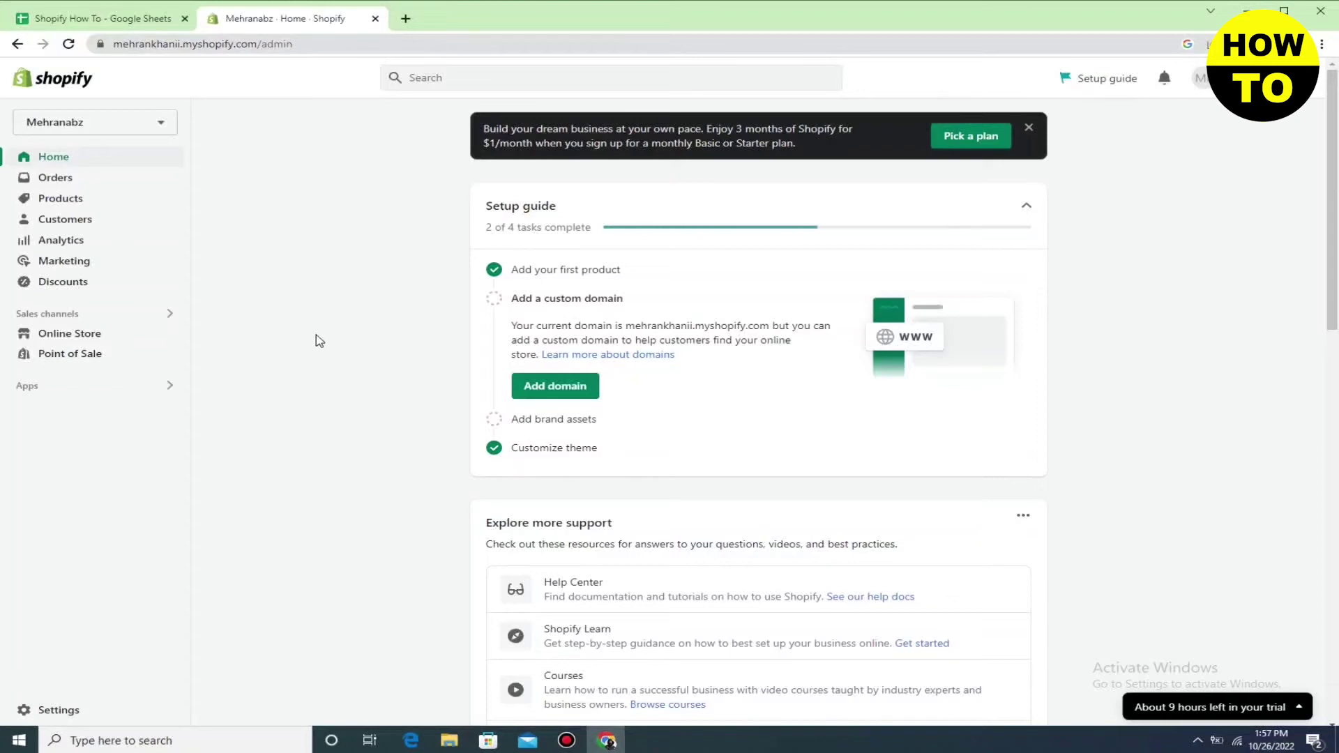
# Go to Apps > App and sales channel settings > Develop apps and start a new custom app.
pyautogui.click(36, 390)
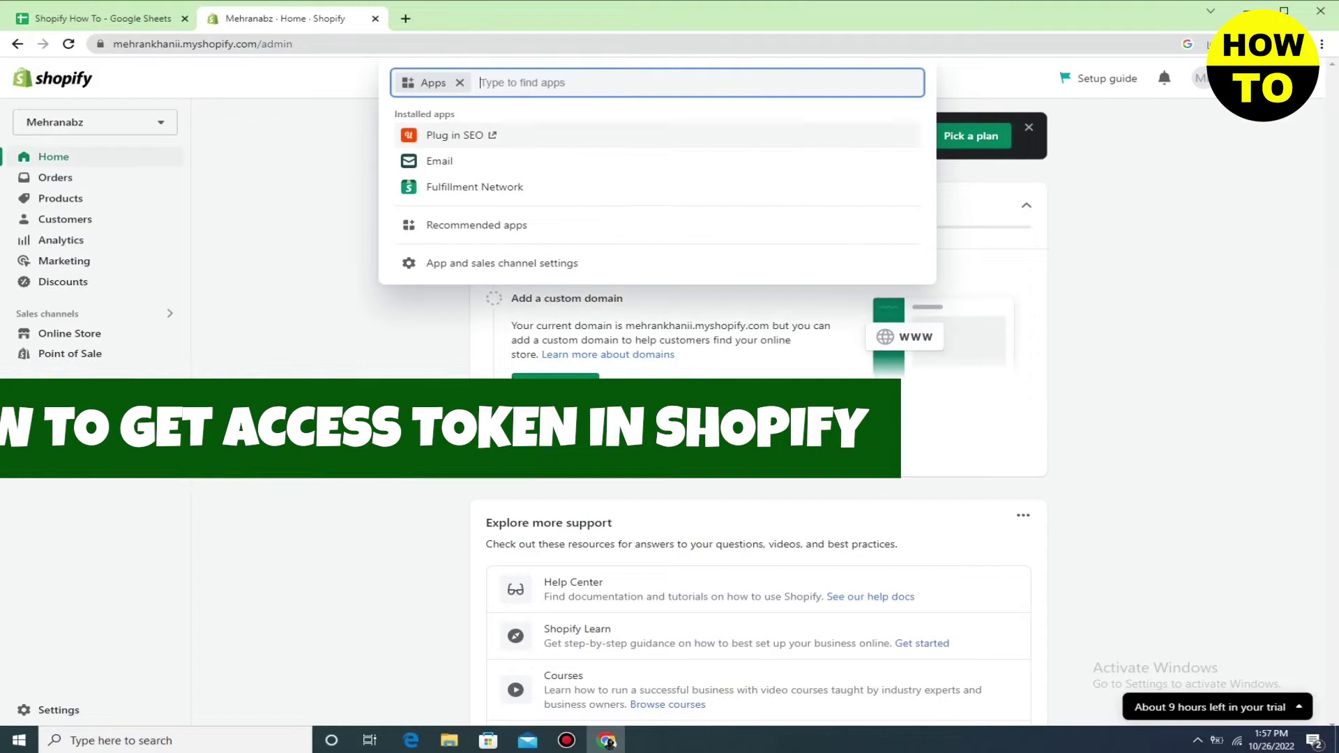
pyautogui.click(441, 269)
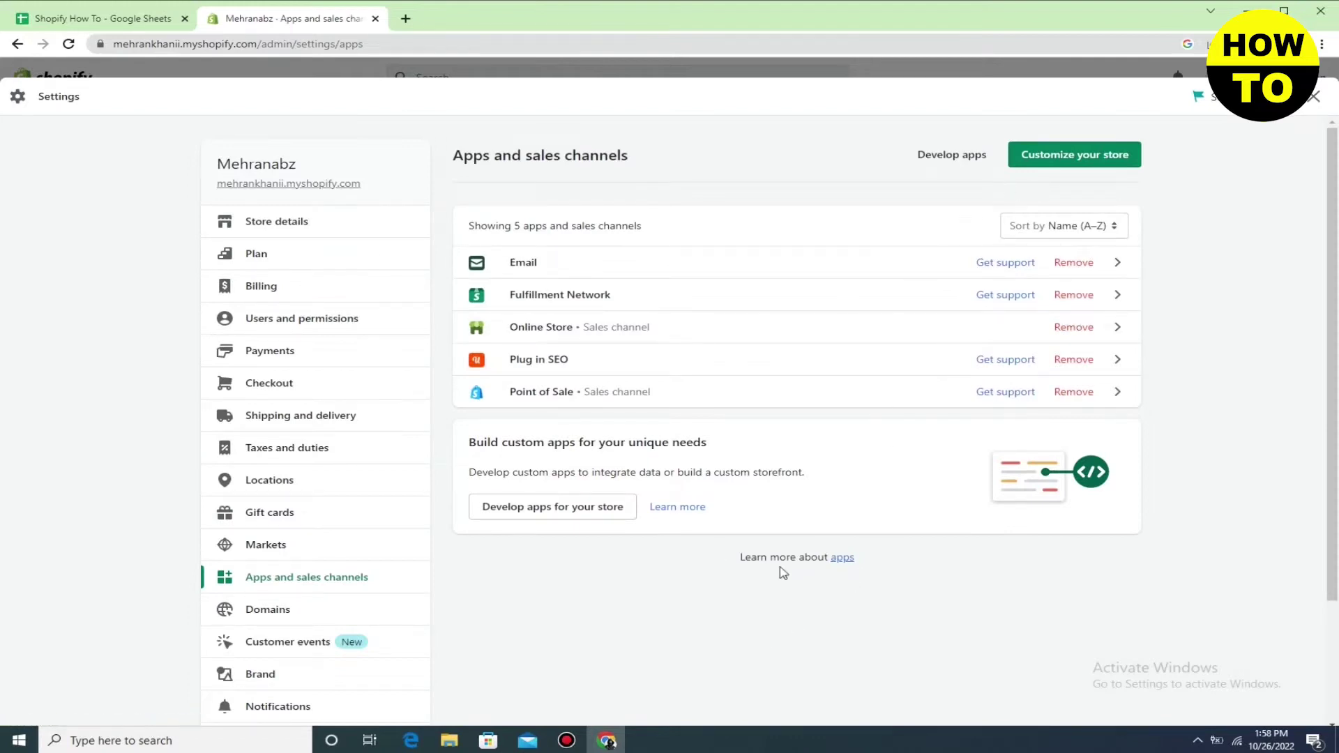
pyautogui.click(576, 515)
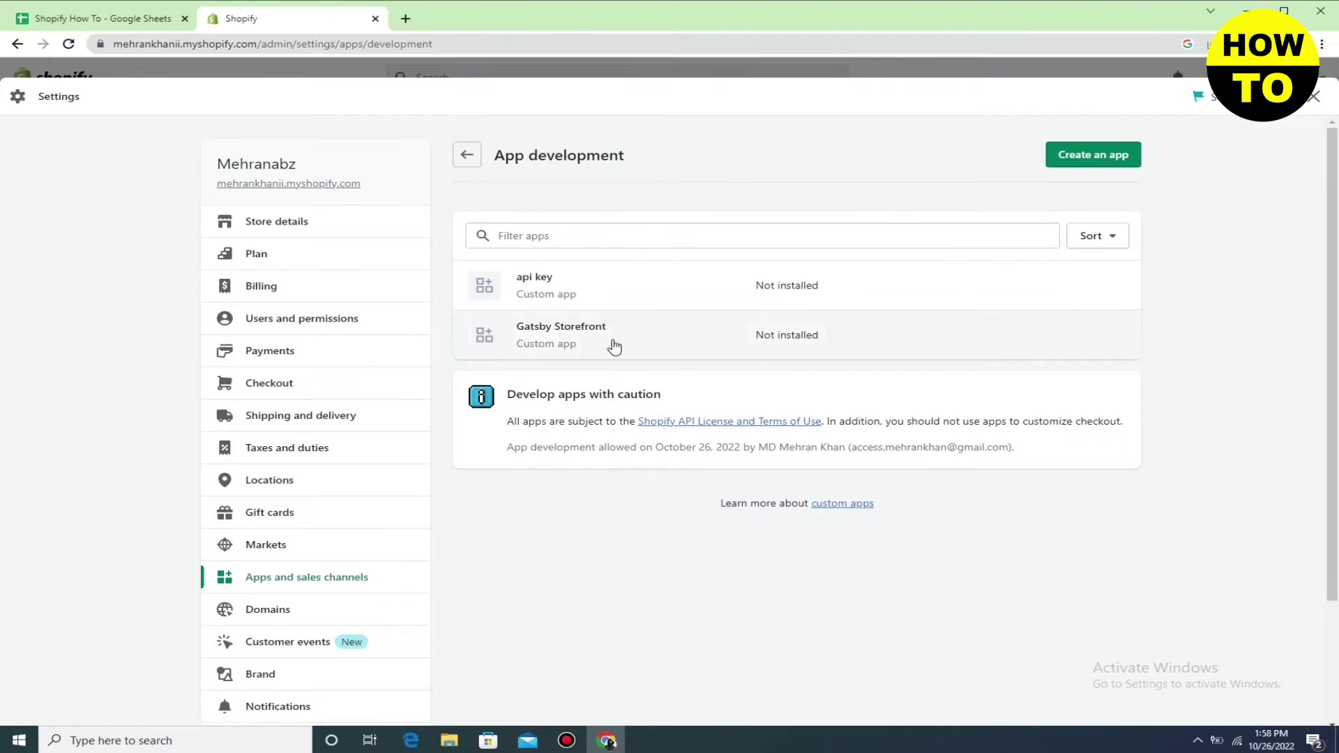
pyautogui.click(1093, 157)
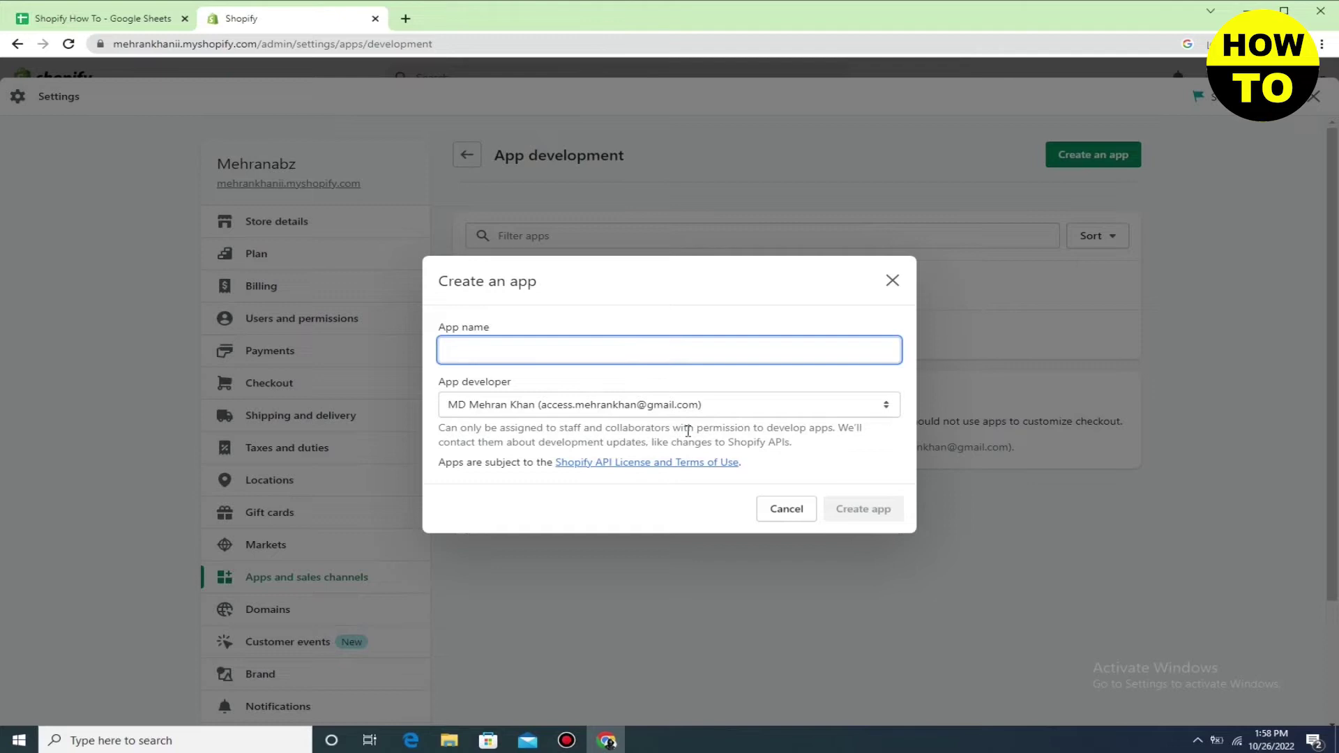
# Create a custom app named 'Pook Private App'.
pyautogui.write('Pook')
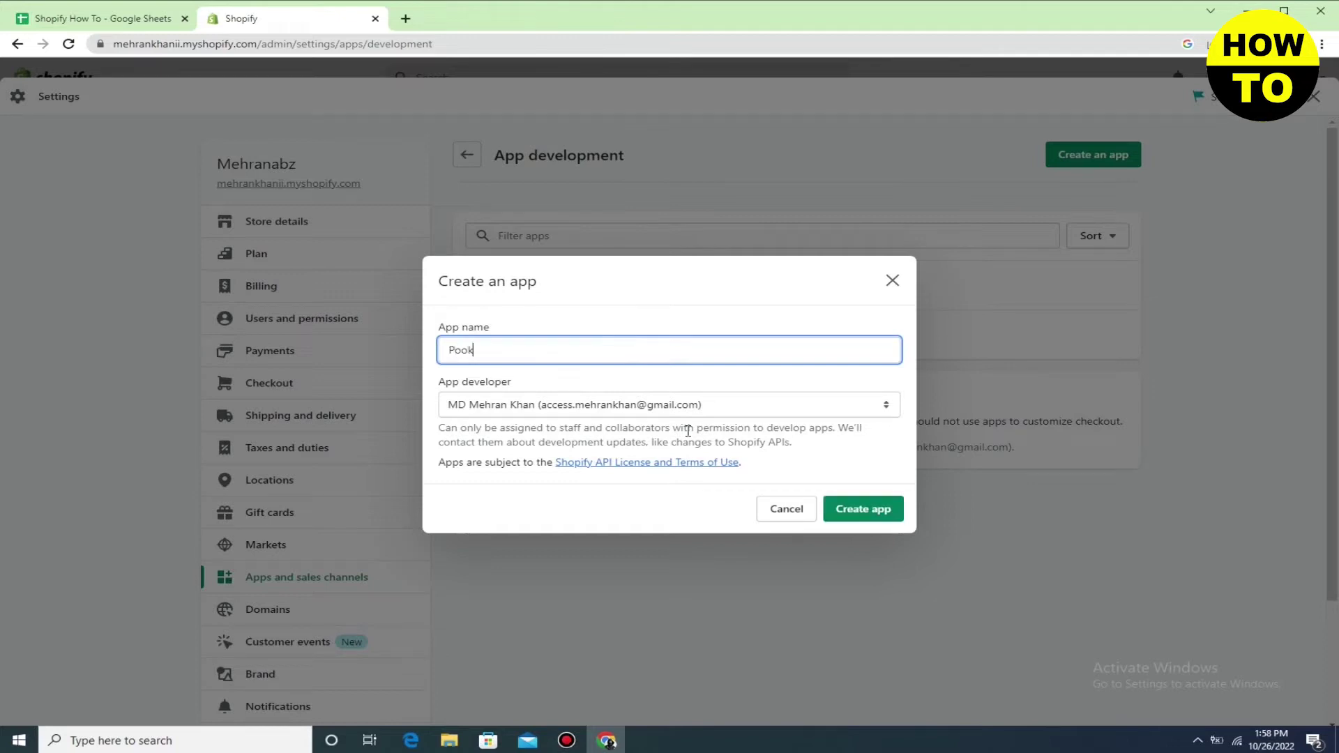
pyautogui.write(' Private App')
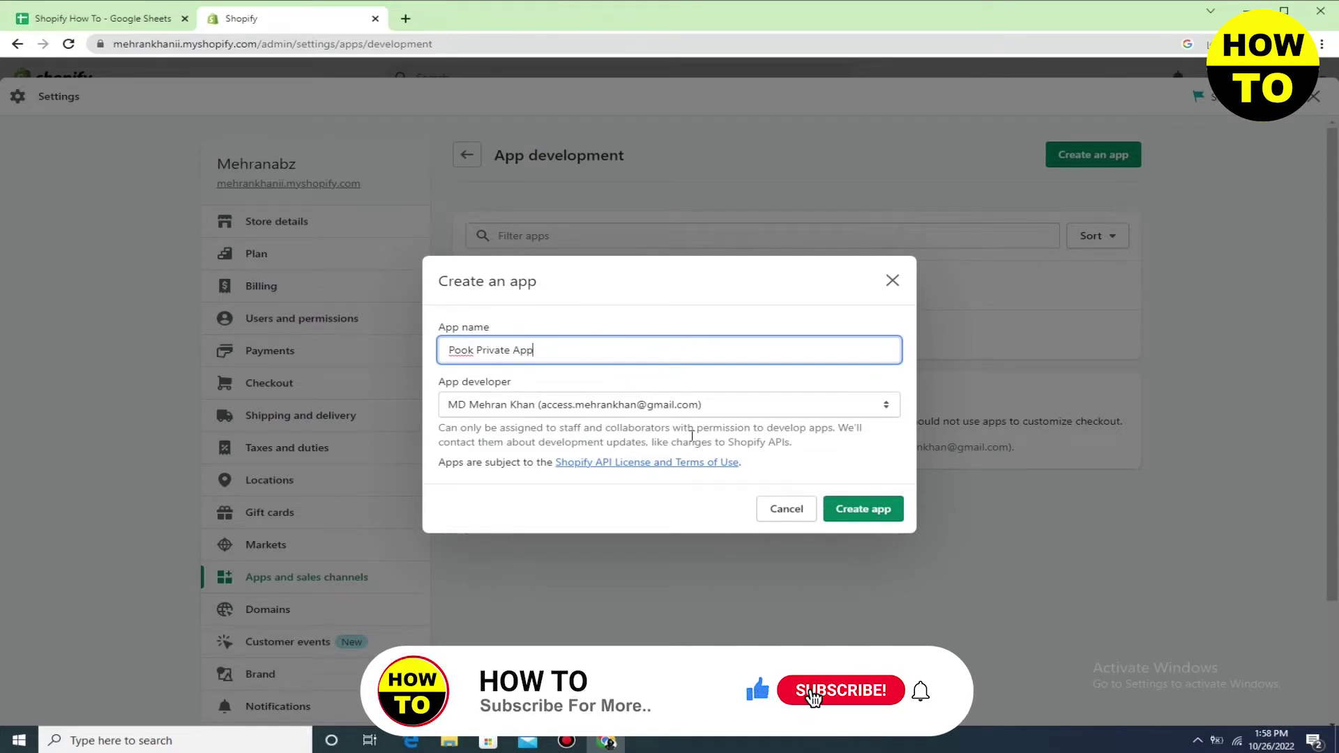
pyautogui.click(862, 510)
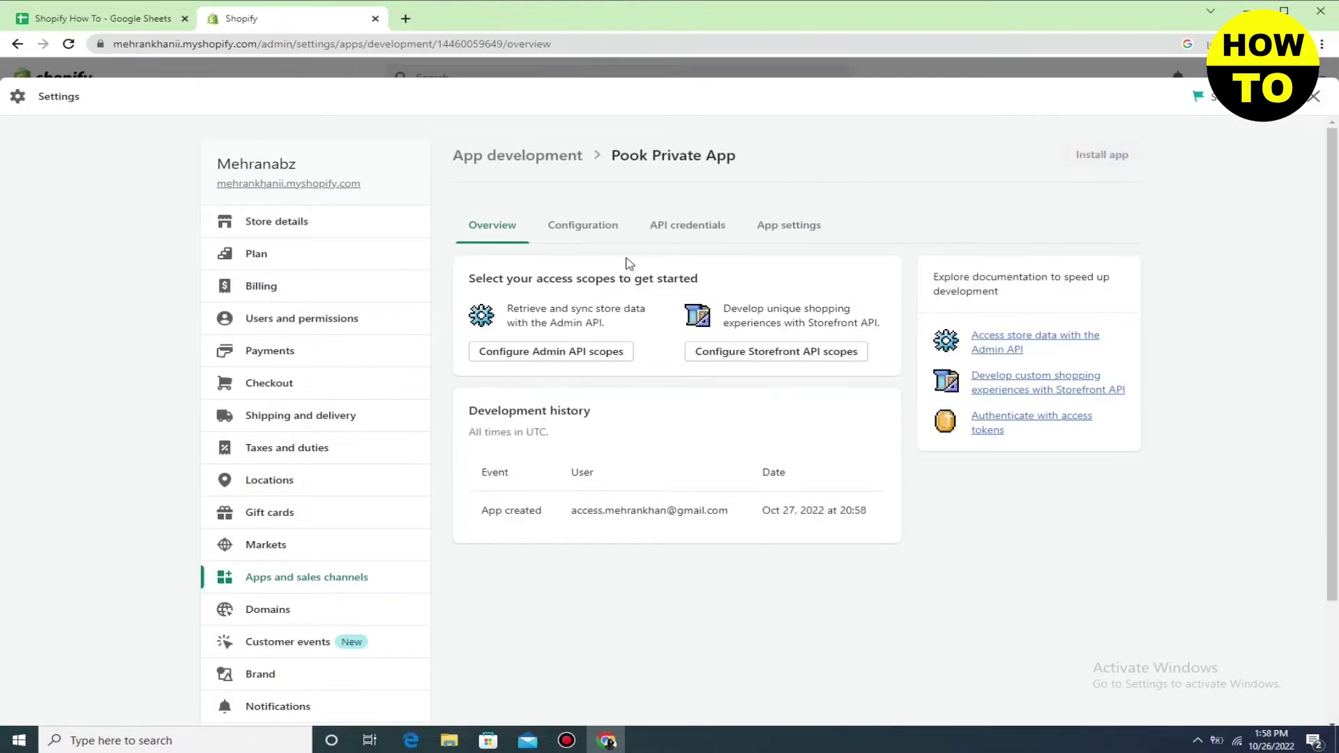
# Open the app's Configuration and configure its Admin API integration.
pyautogui.click(595, 233)
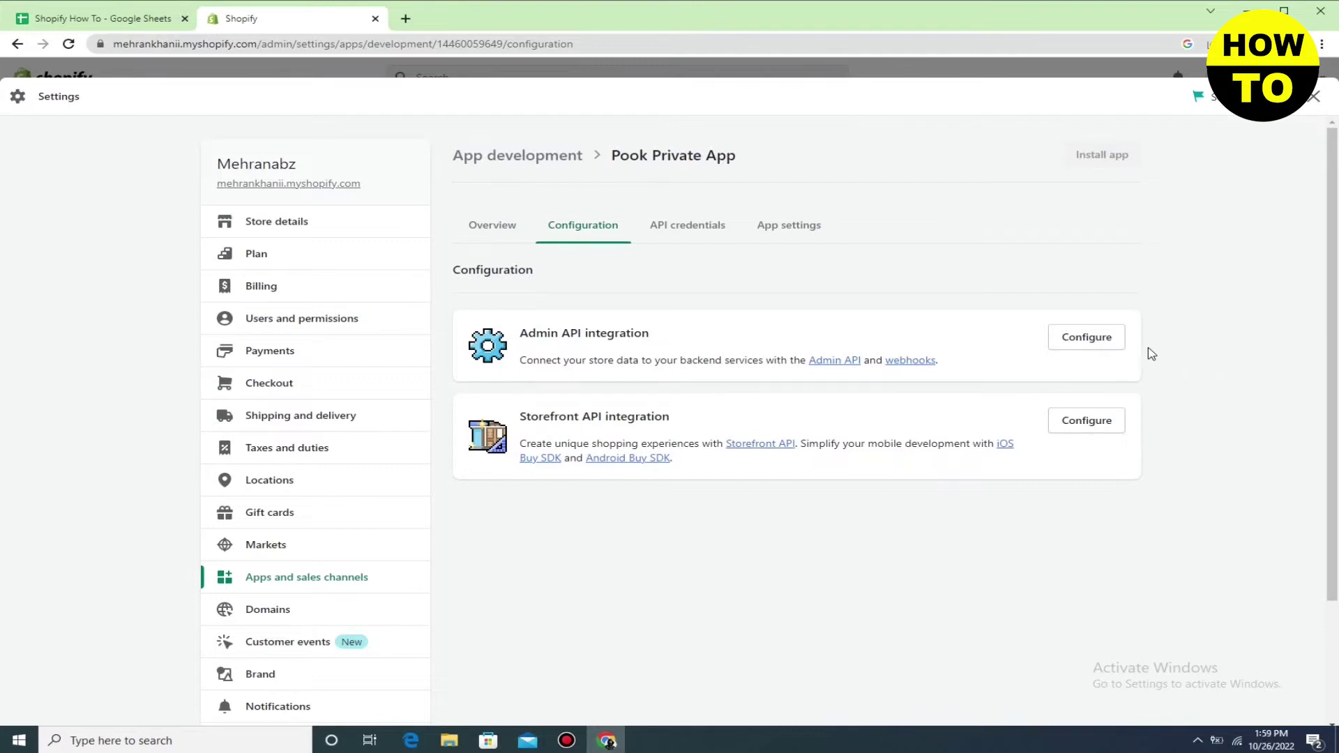
pyautogui.click(1083, 340)
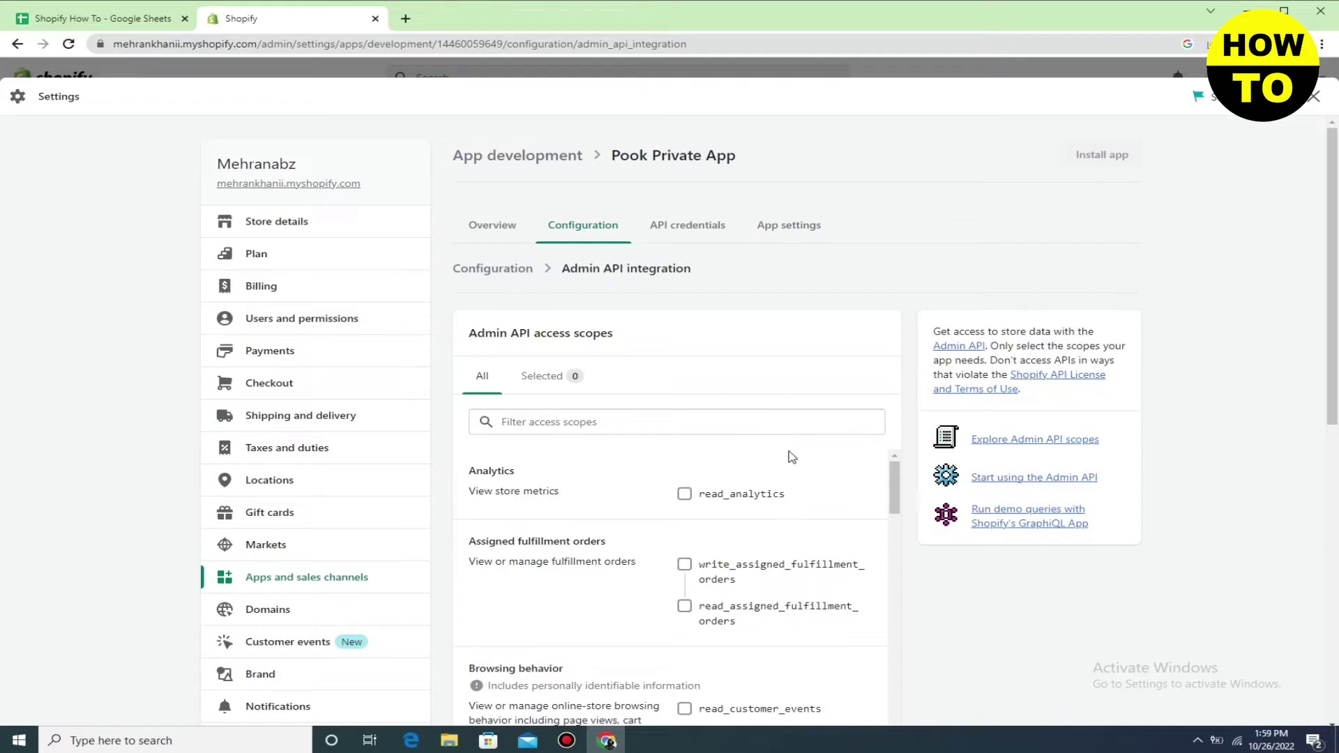
# Tick the read_assigned_fulfillment_orders and read_inventory Admin API scopes.
pyautogui.click(697, 611)
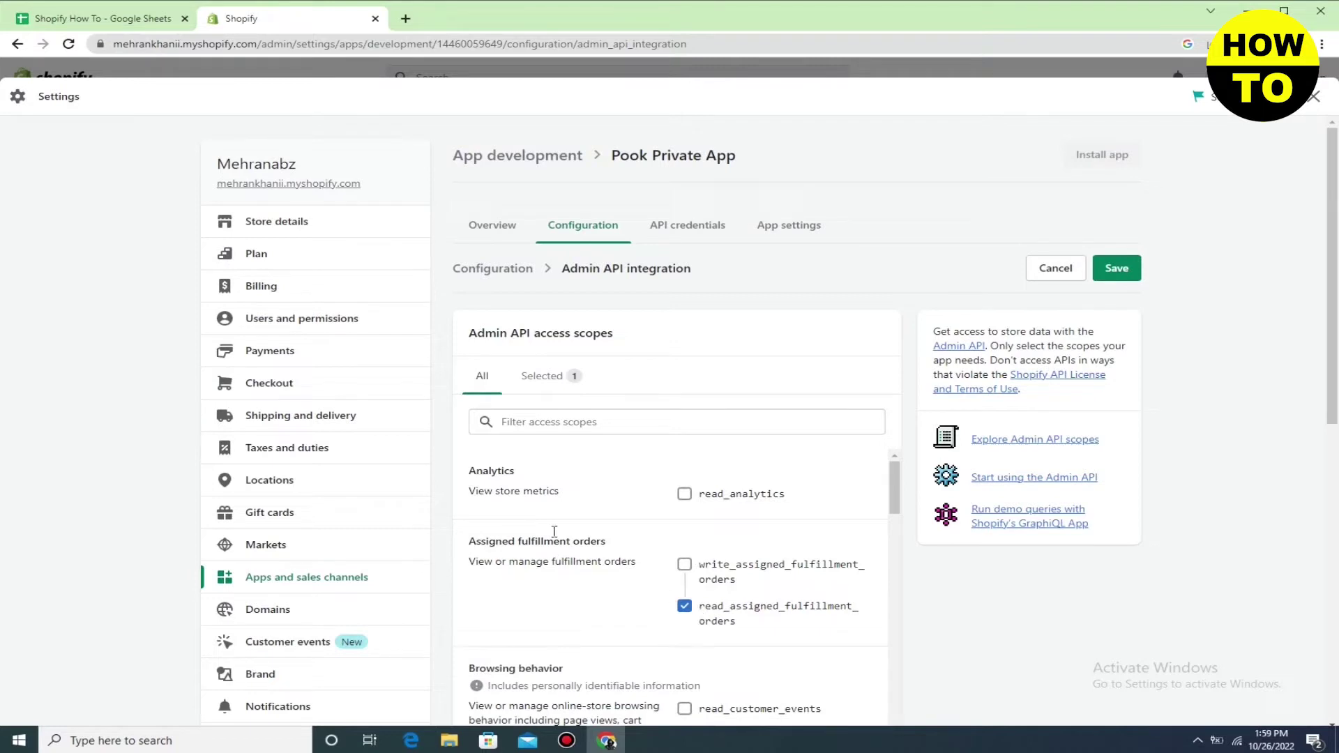
pyautogui.scroll(-3, 570, 512)
pyautogui.scroll(-5, 570, 512)
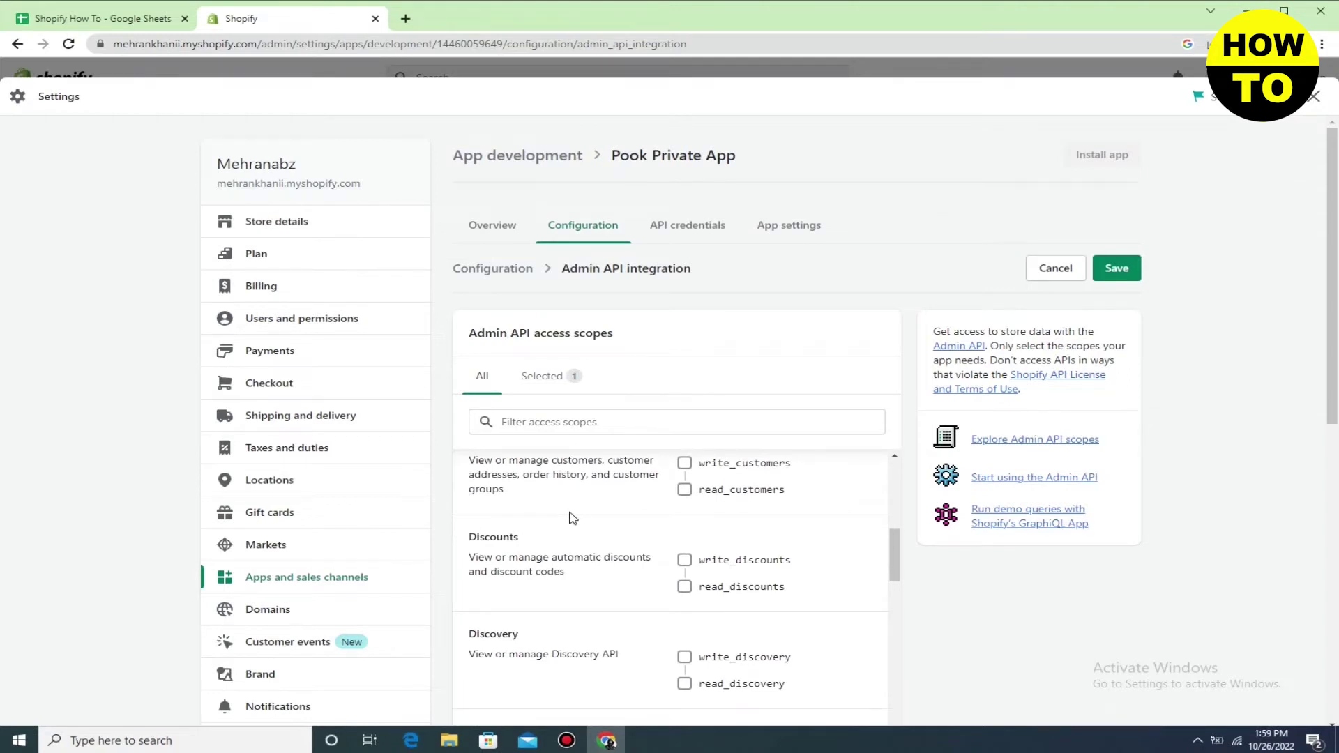
pyautogui.scroll(-3, 651, 533)
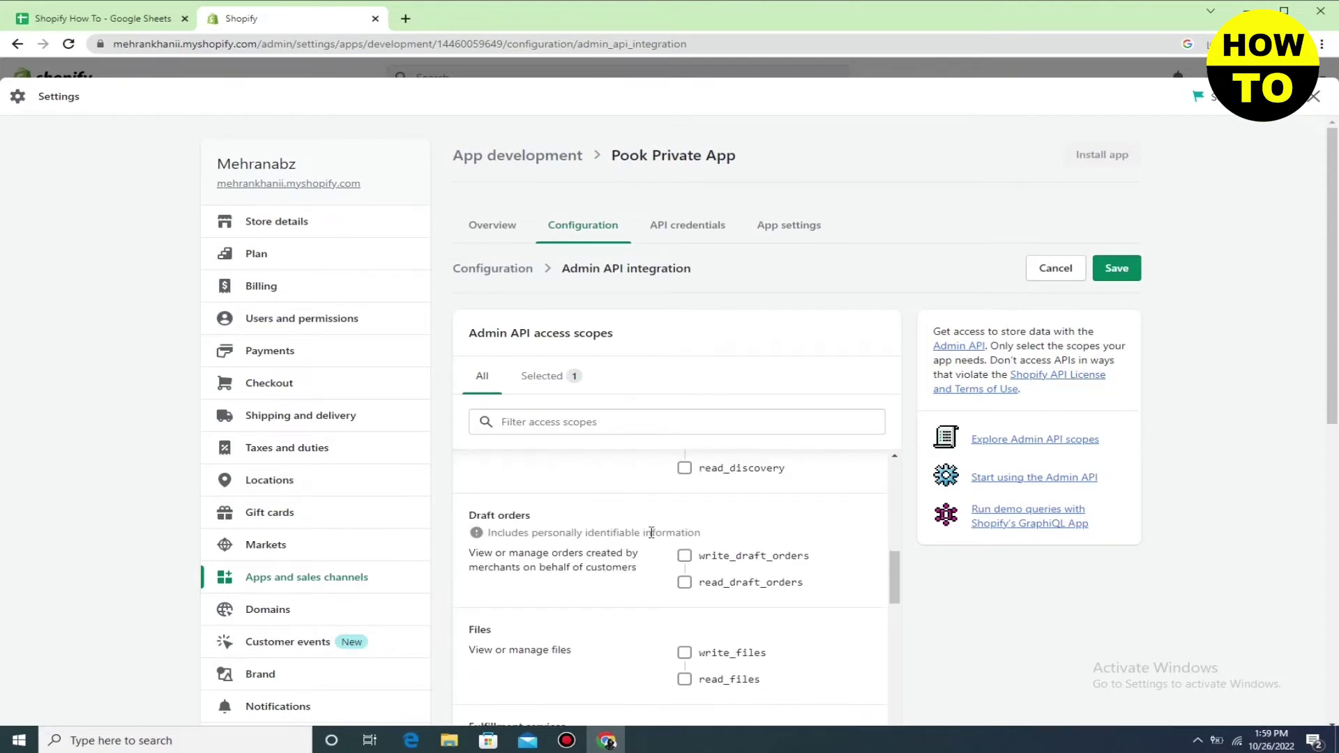
pyautogui.scroll(-5, 651, 532)
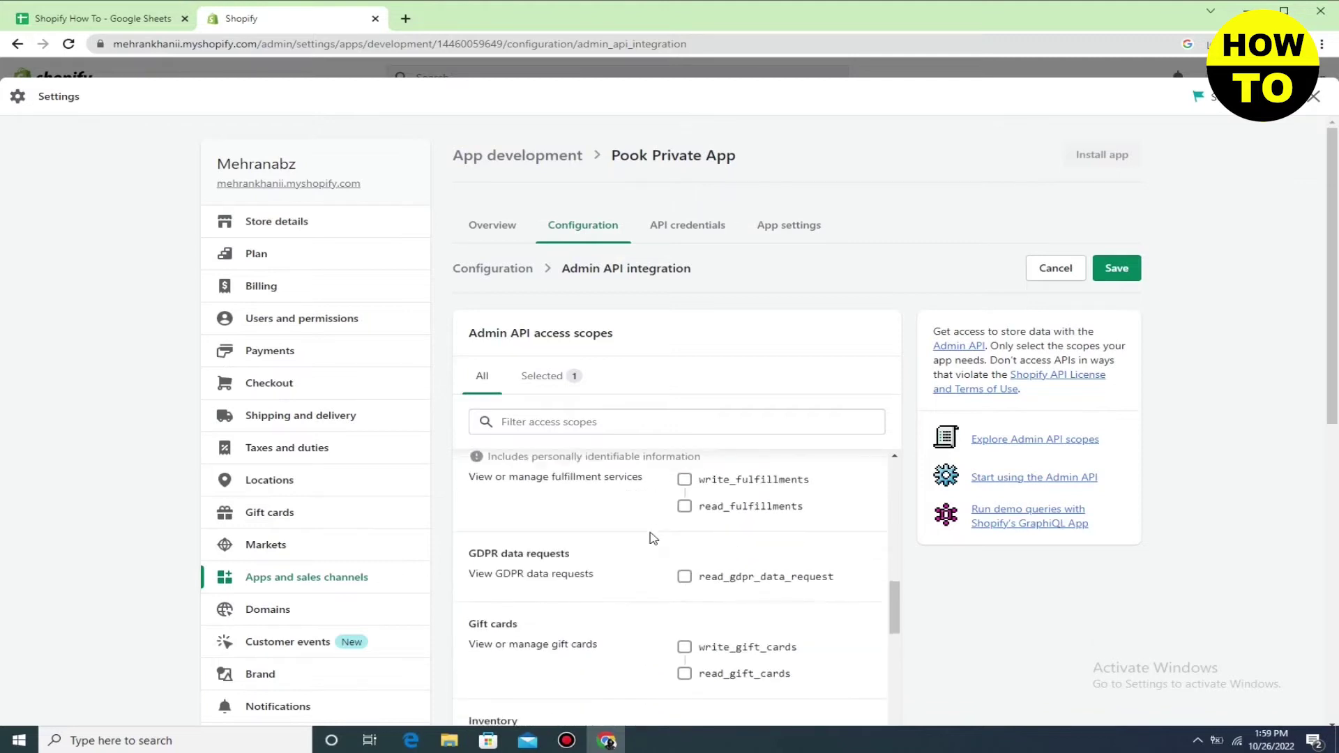
pyautogui.scroll(-2, 650, 538)
pyautogui.click(685, 627)
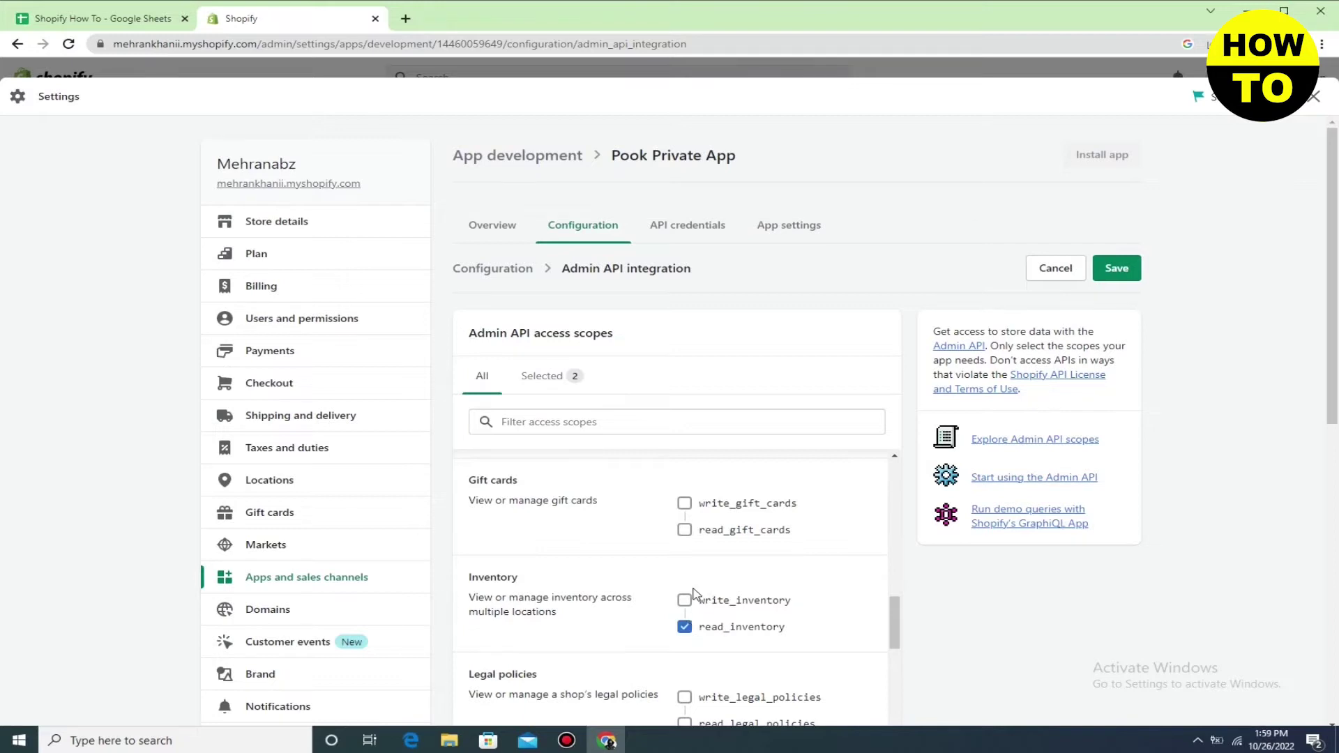
# Tick the read_merchant_managed_fulfillment_orders and read_online_store_pages Admin API scopes.
pyautogui.scroll(-3, 691, 596)
pyautogui.scroll(-1, 697, 589)
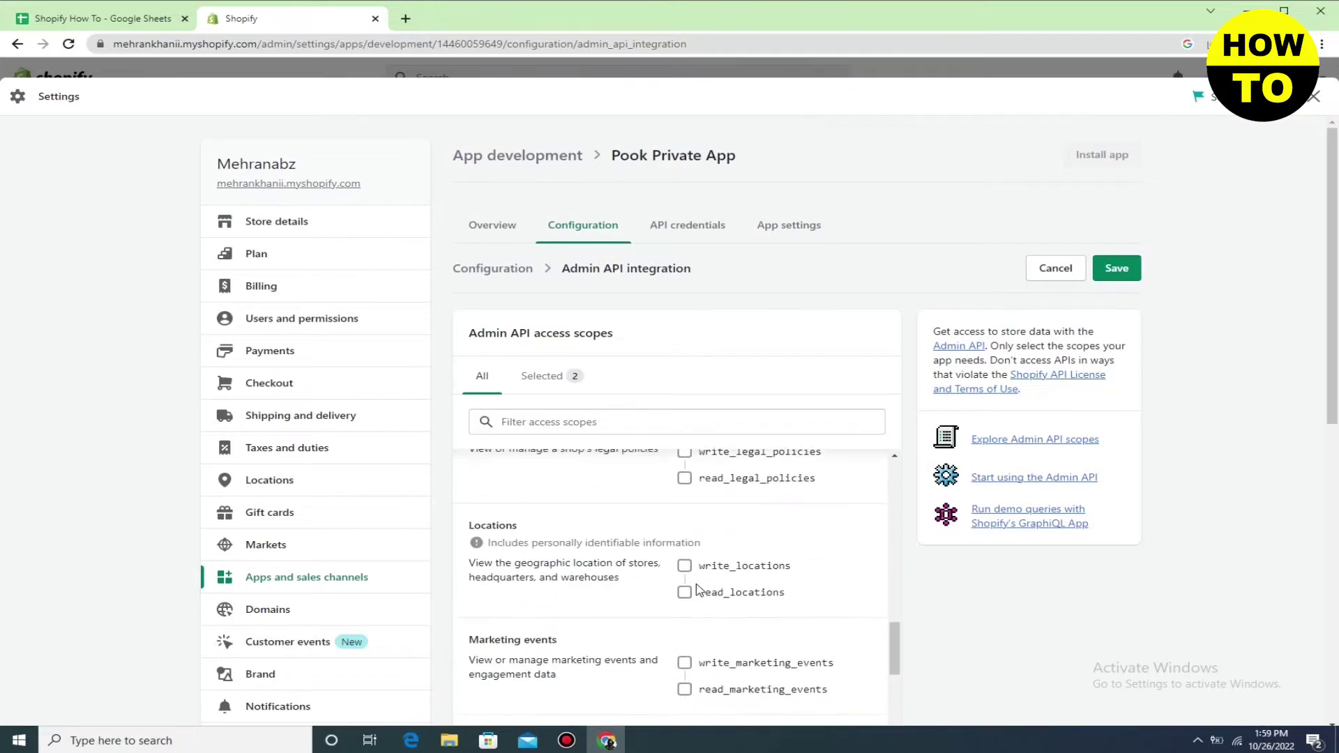
pyautogui.scroll(-1, 700, 589)
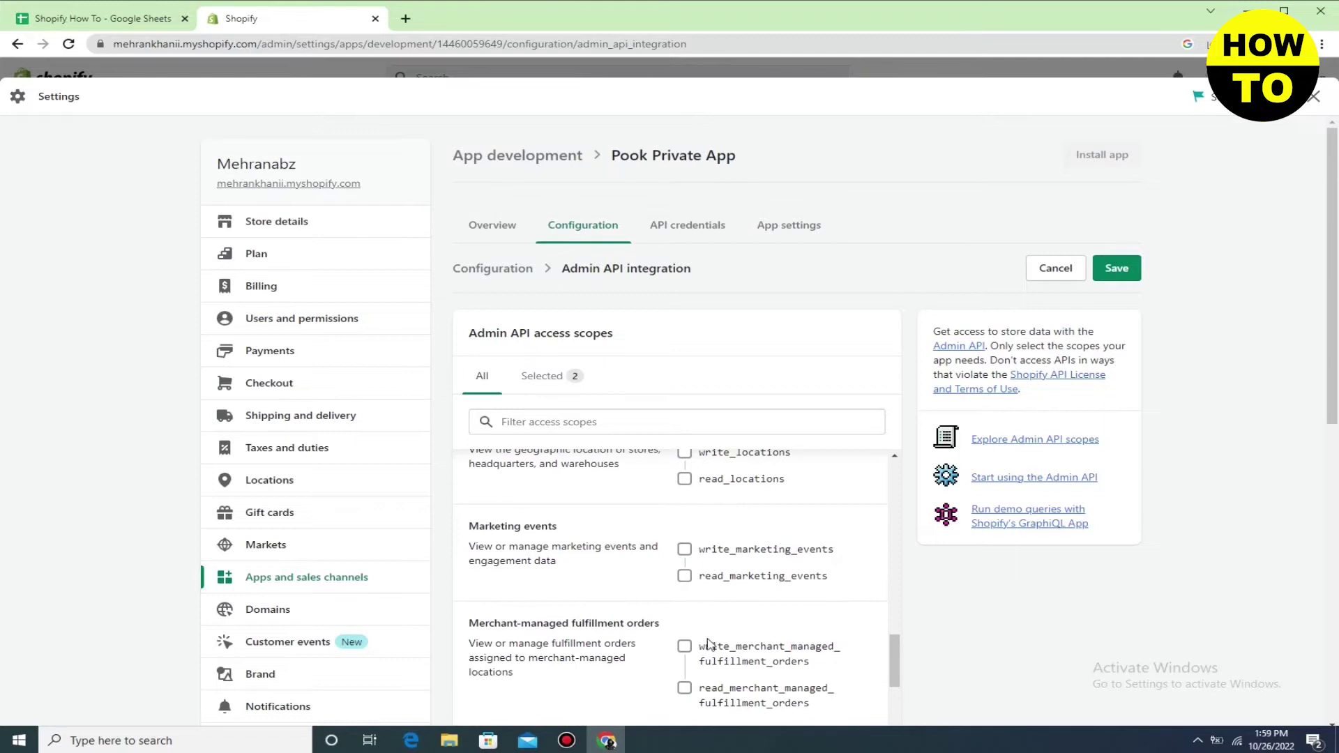
pyautogui.click(684, 689)
pyautogui.scroll(-1, 758, 630)
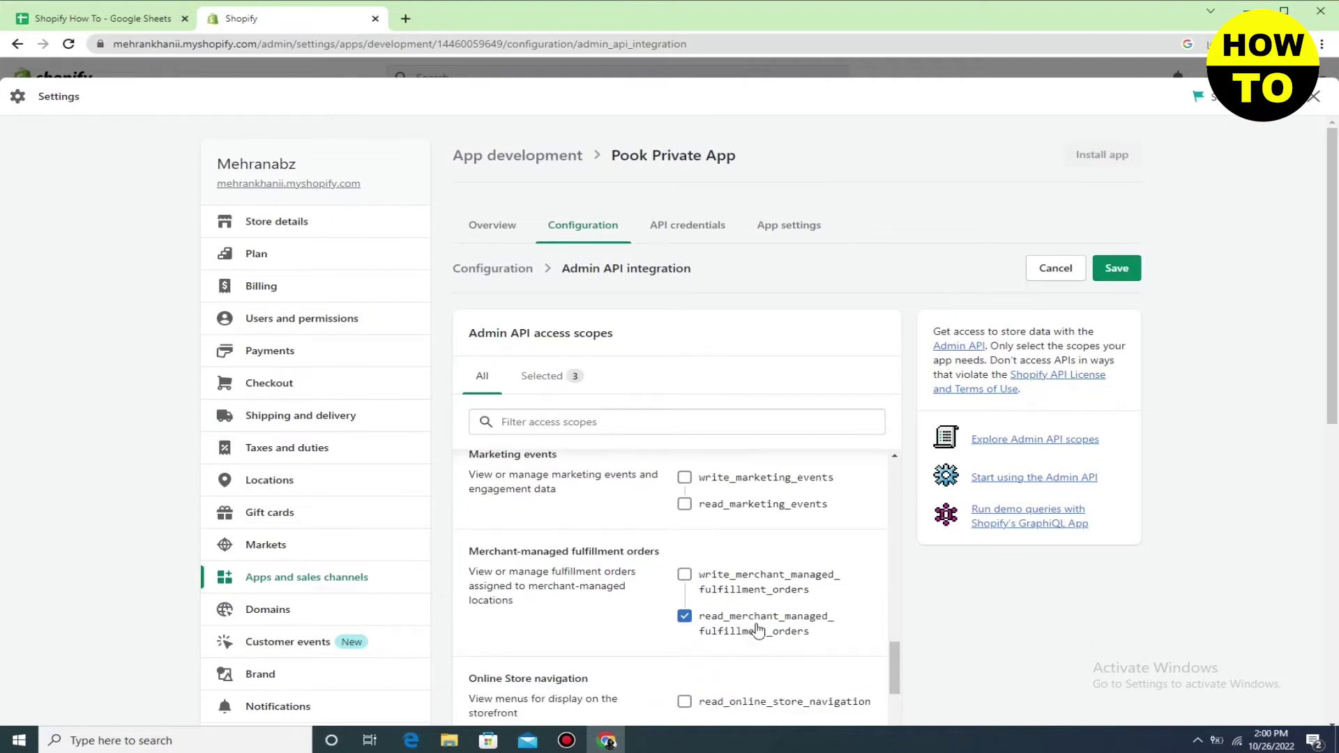
pyautogui.scroll(-2, 761, 586)
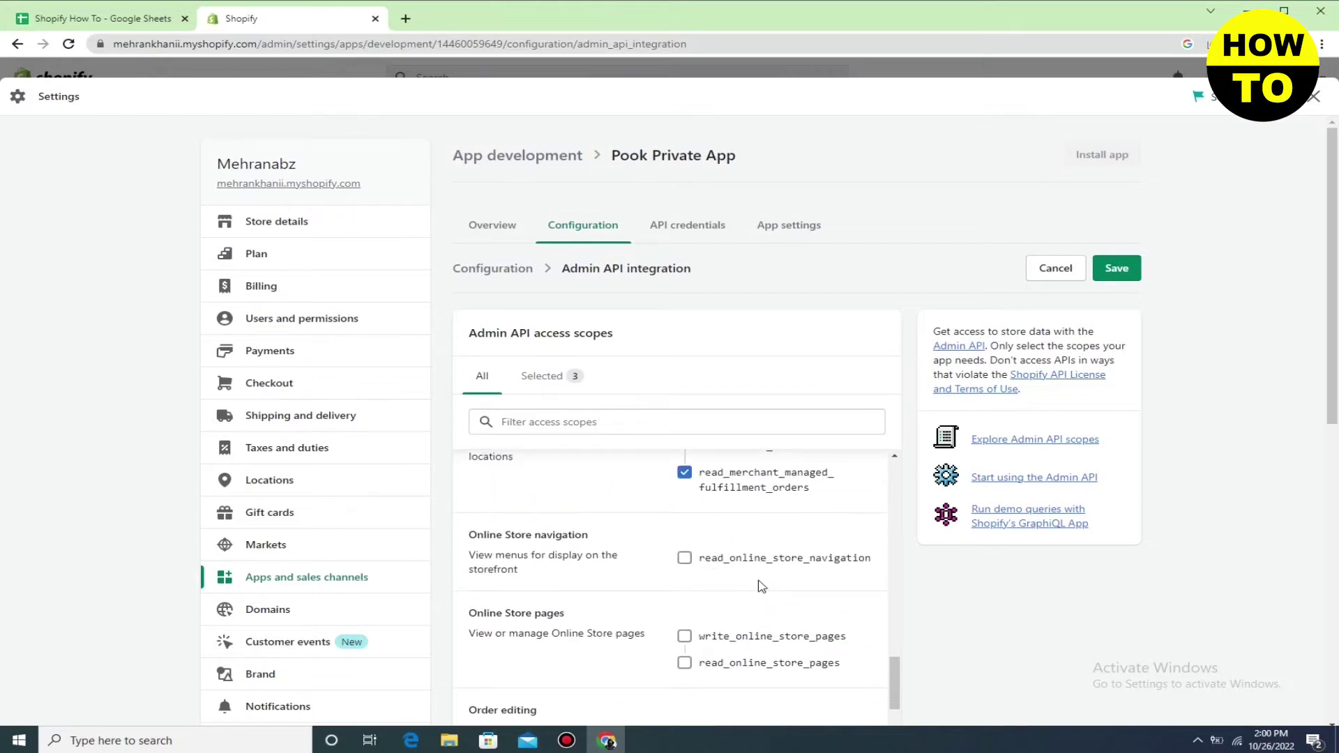
pyautogui.scroll(-1, 761, 586)
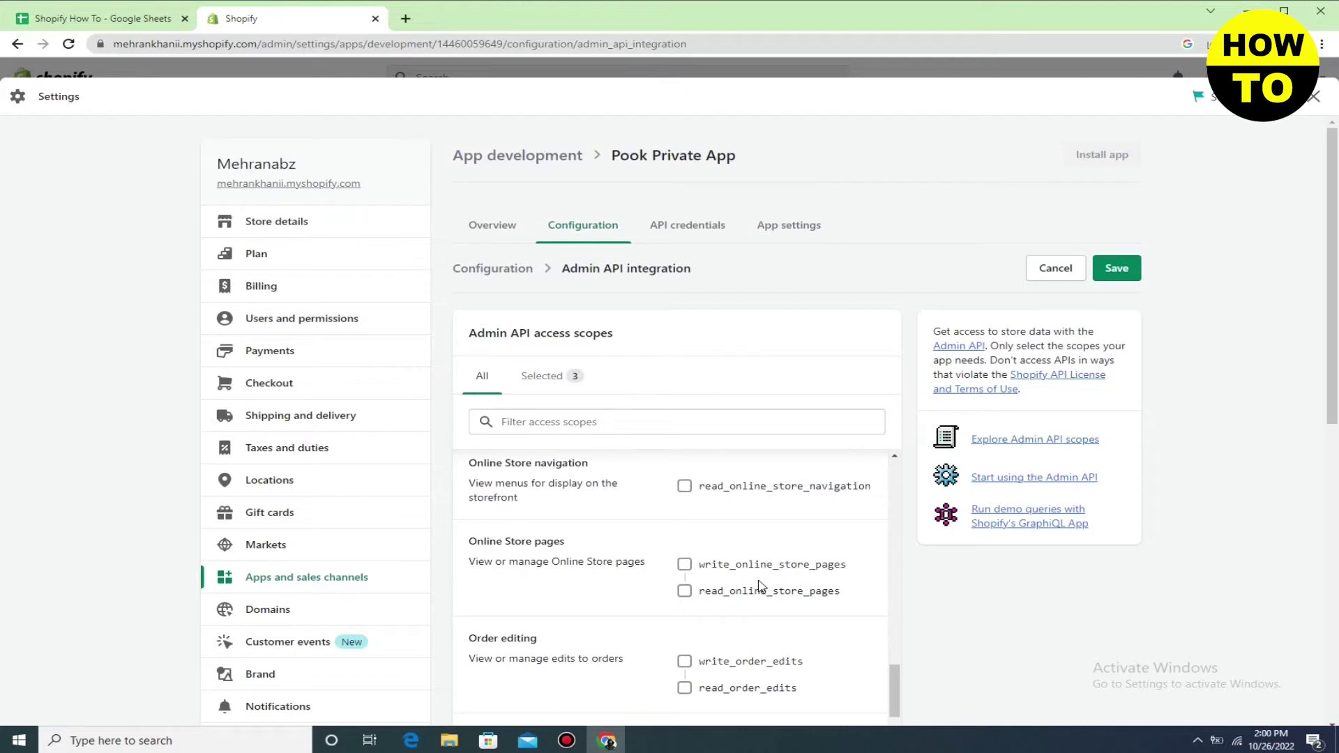
pyautogui.click(684, 590)
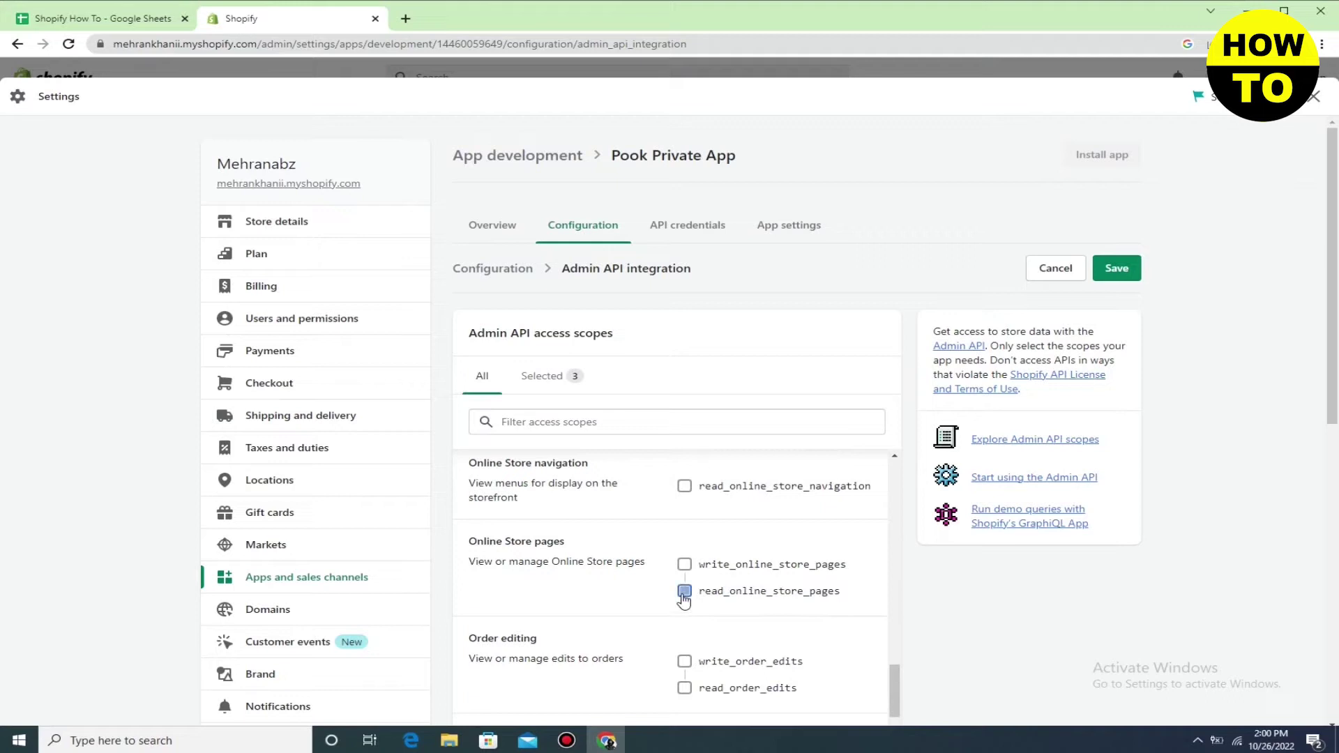
# Tick the read_order_edits and read_orders Admin API scopes.
pyautogui.click(685, 689)
pyautogui.scroll(-2, 688, 691)
pyautogui.click(686, 663)
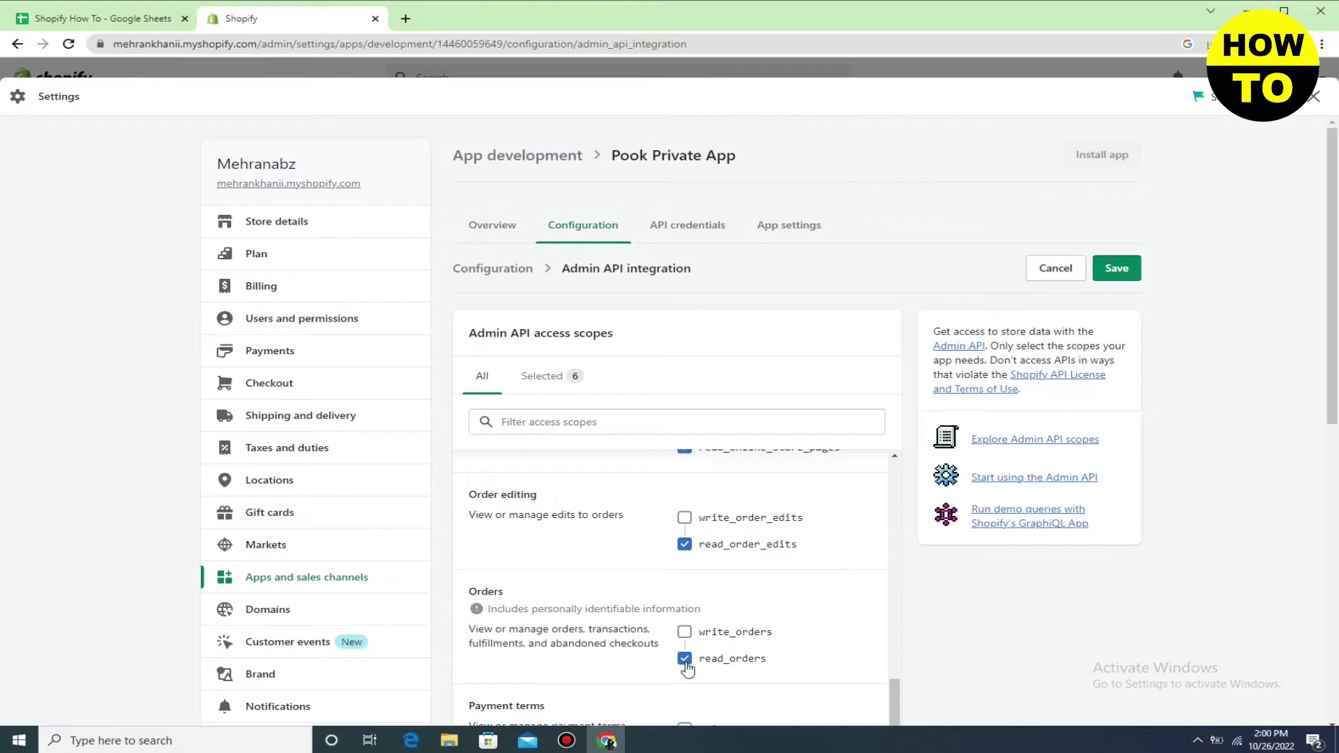
pyautogui.scroll(-3, 680, 614)
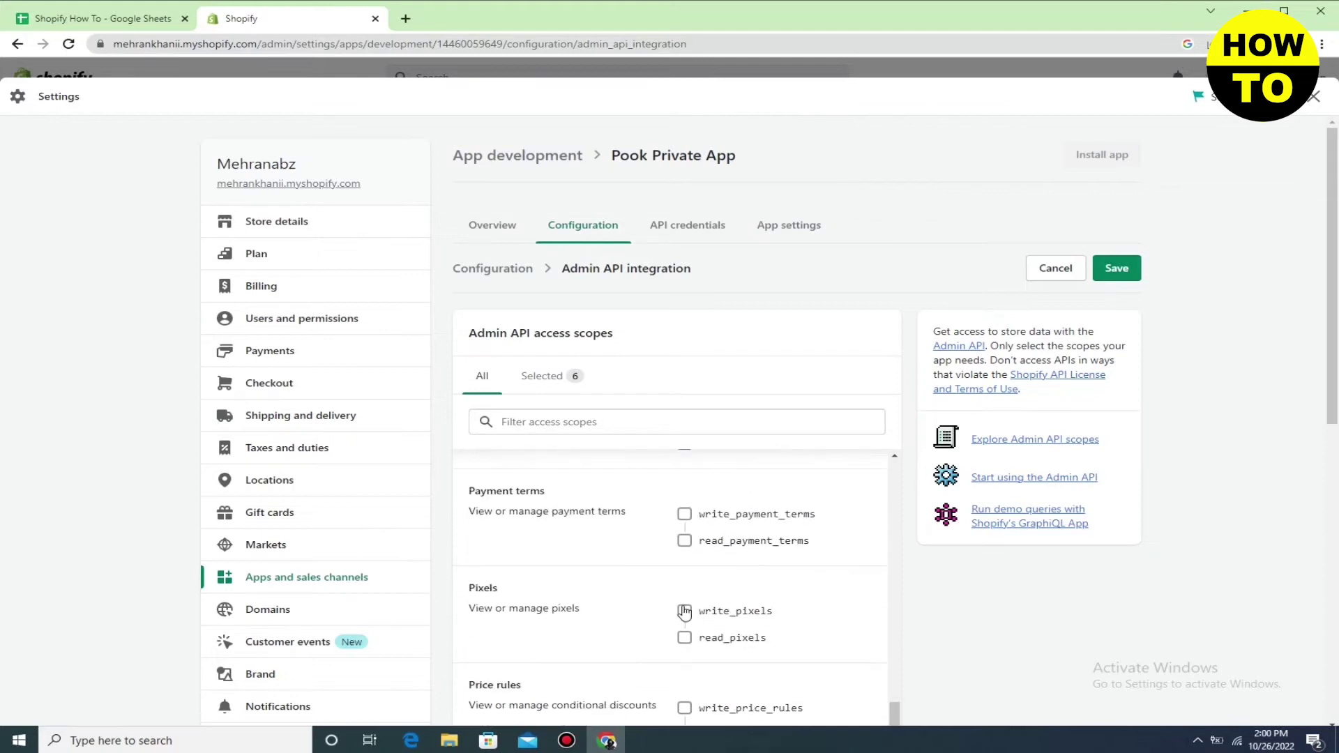
# Tick read_payment_terms, read_pixels, read_price_rules and read_product_feeds.
pyautogui.click(682, 541)
pyautogui.click(685, 639)
pyautogui.scroll(-2, 687, 648)
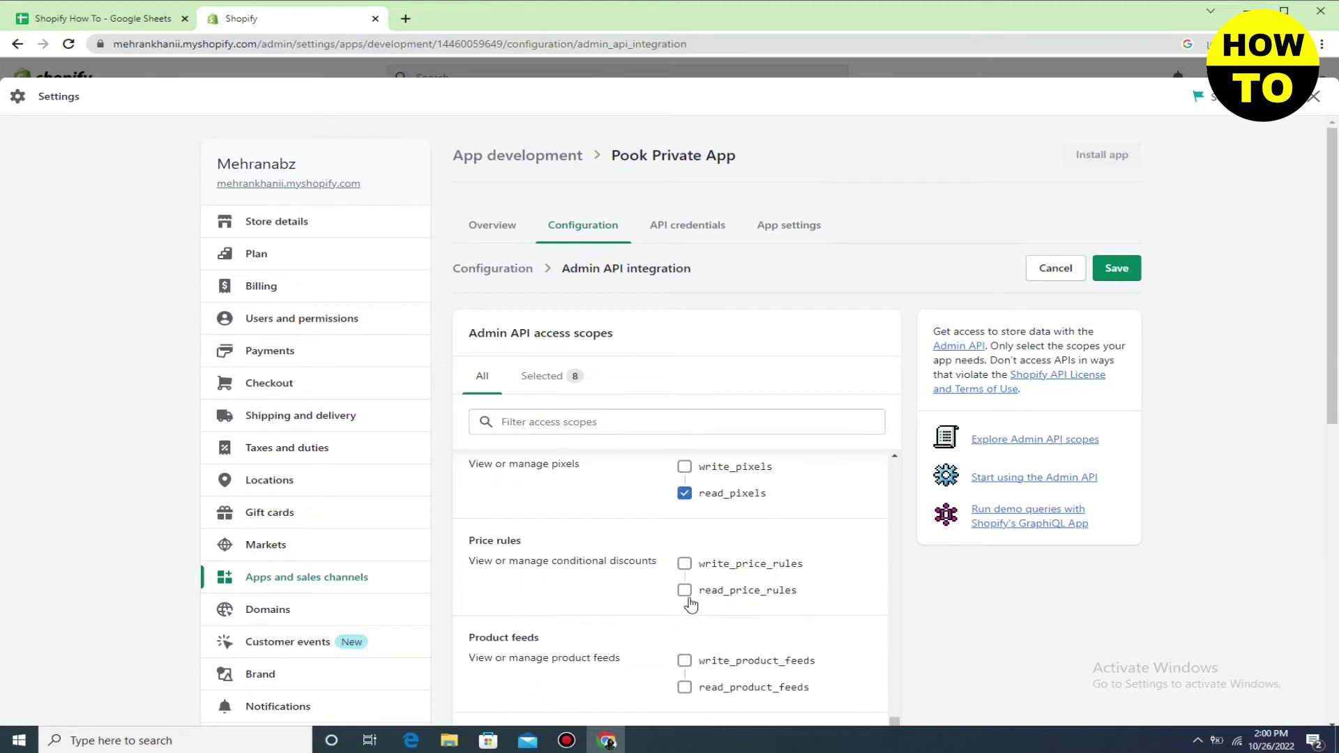
pyautogui.click(682, 592)
pyautogui.scroll(-1, 708, 632)
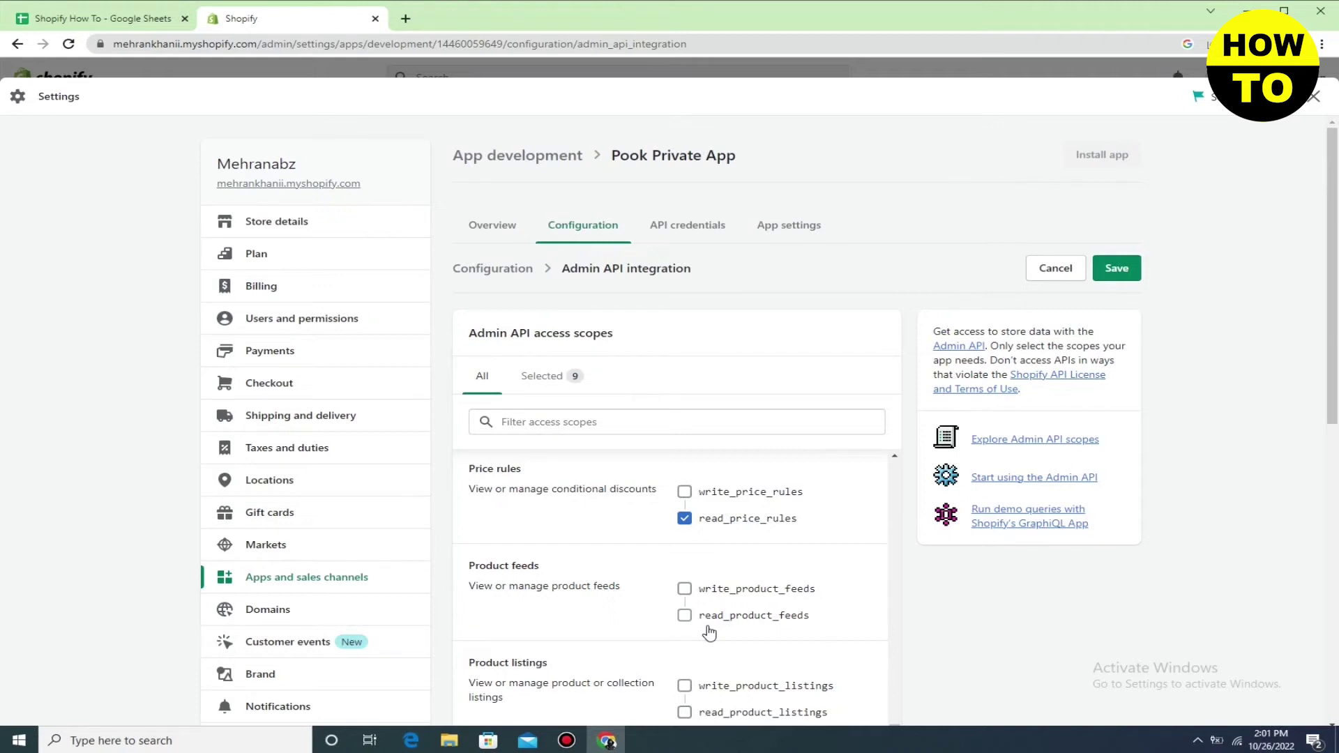
pyautogui.scroll(-2, 670, 533)
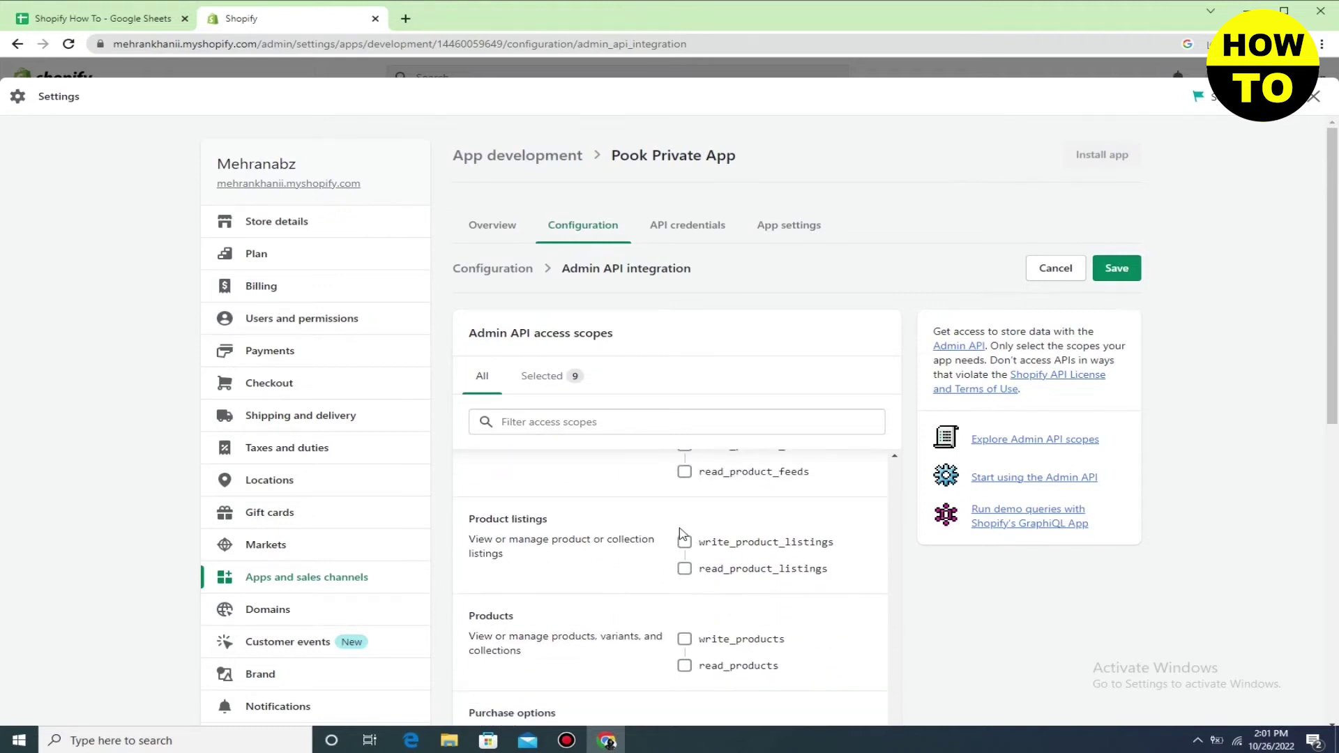
pyautogui.click(684, 471)
# Tick the read_products and read_content Admin API scopes.
pyautogui.click(684, 665)
pyautogui.scroll(-2, 697, 638)
pyautogui.scroll(-3, 700, 638)
pyautogui.scroll(-4, 701, 638)
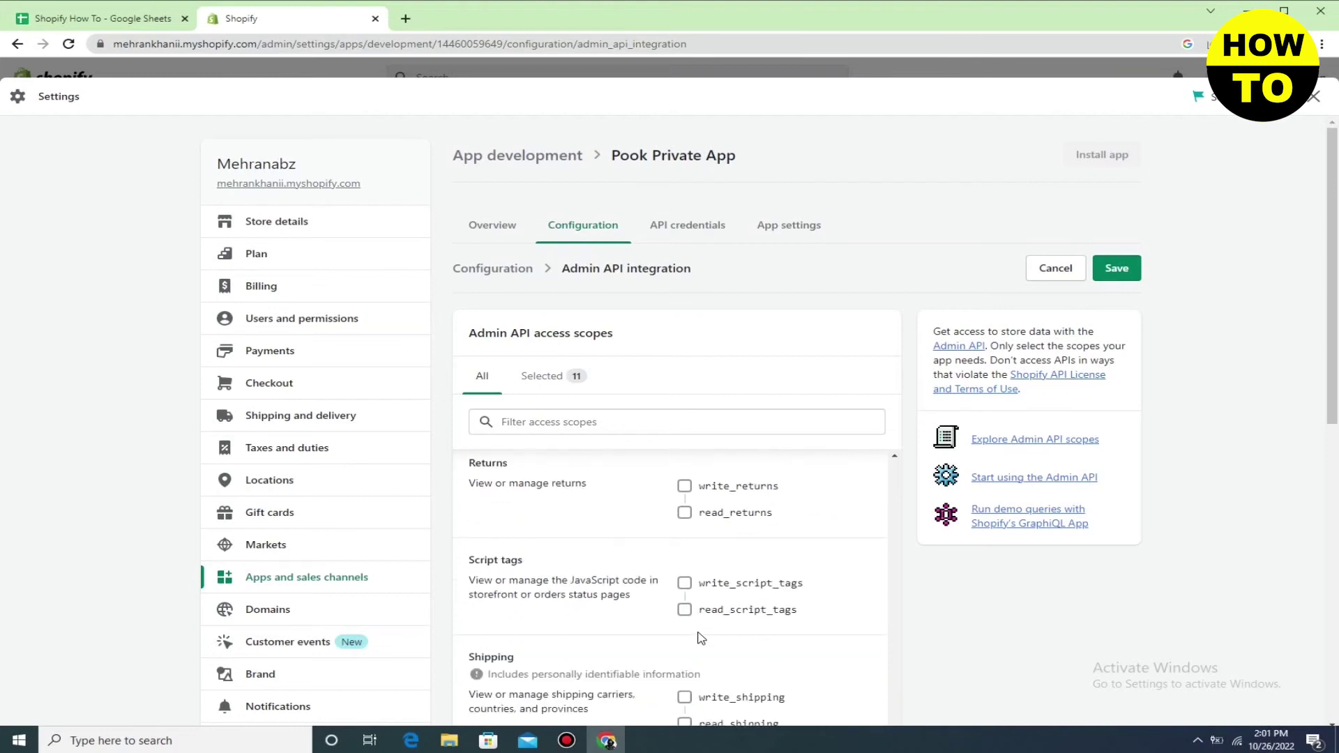
pyautogui.scroll(-3, 700, 638)
pyautogui.scroll(-4, 701, 638)
pyautogui.scroll(-3, 701, 638)
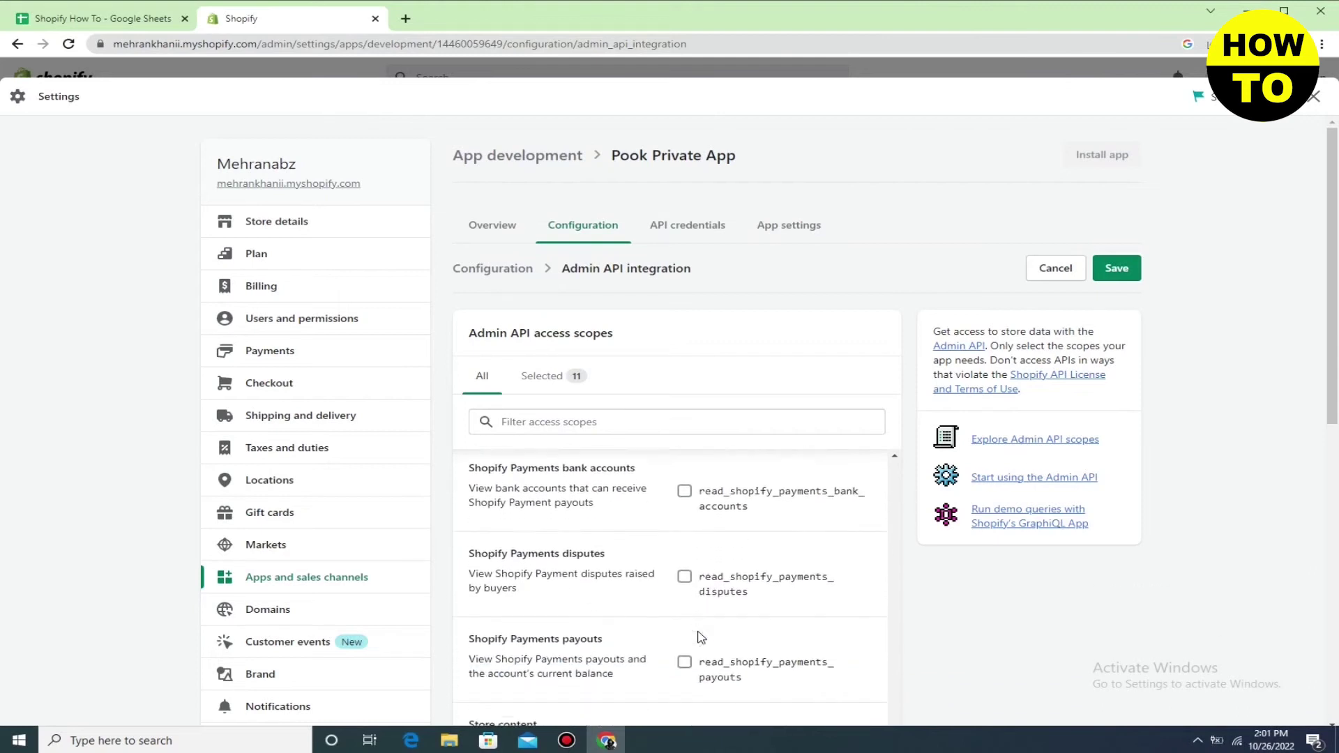
pyautogui.scroll(4, 701, 638)
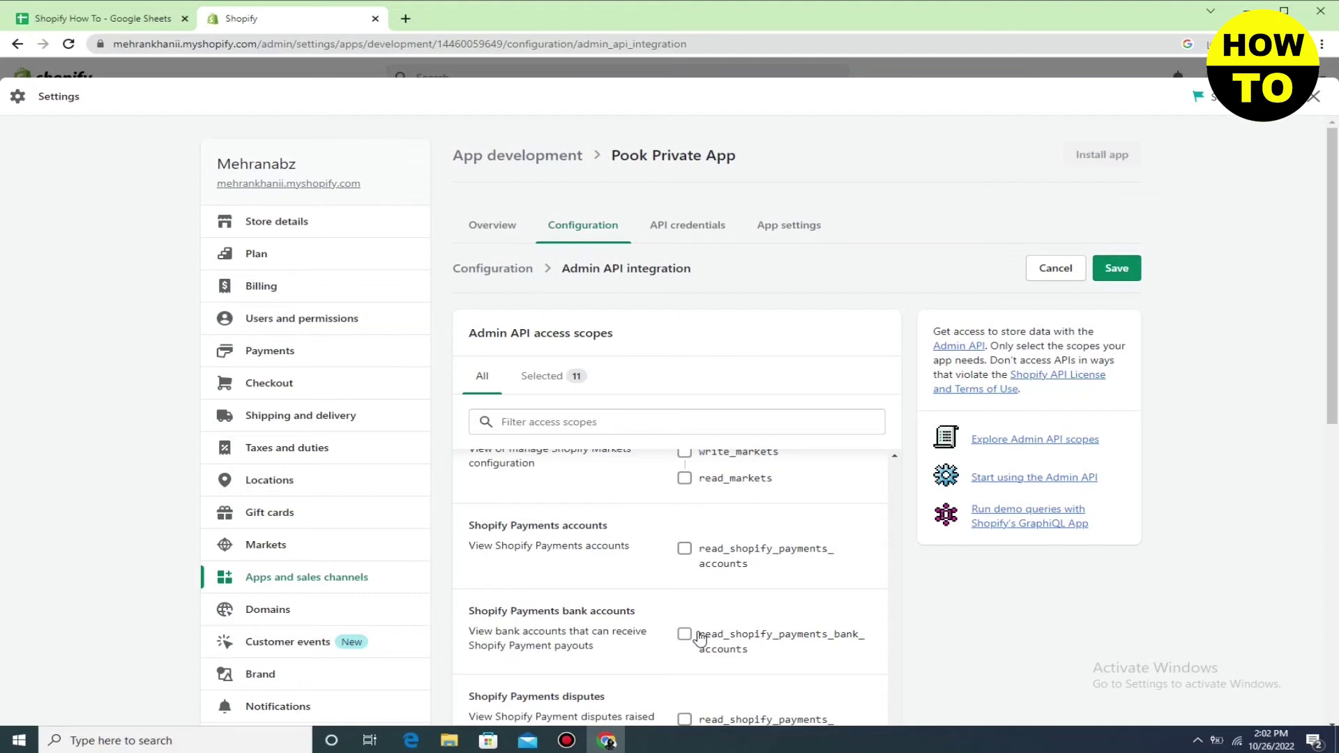
pyautogui.scroll(-5, 607, 549)
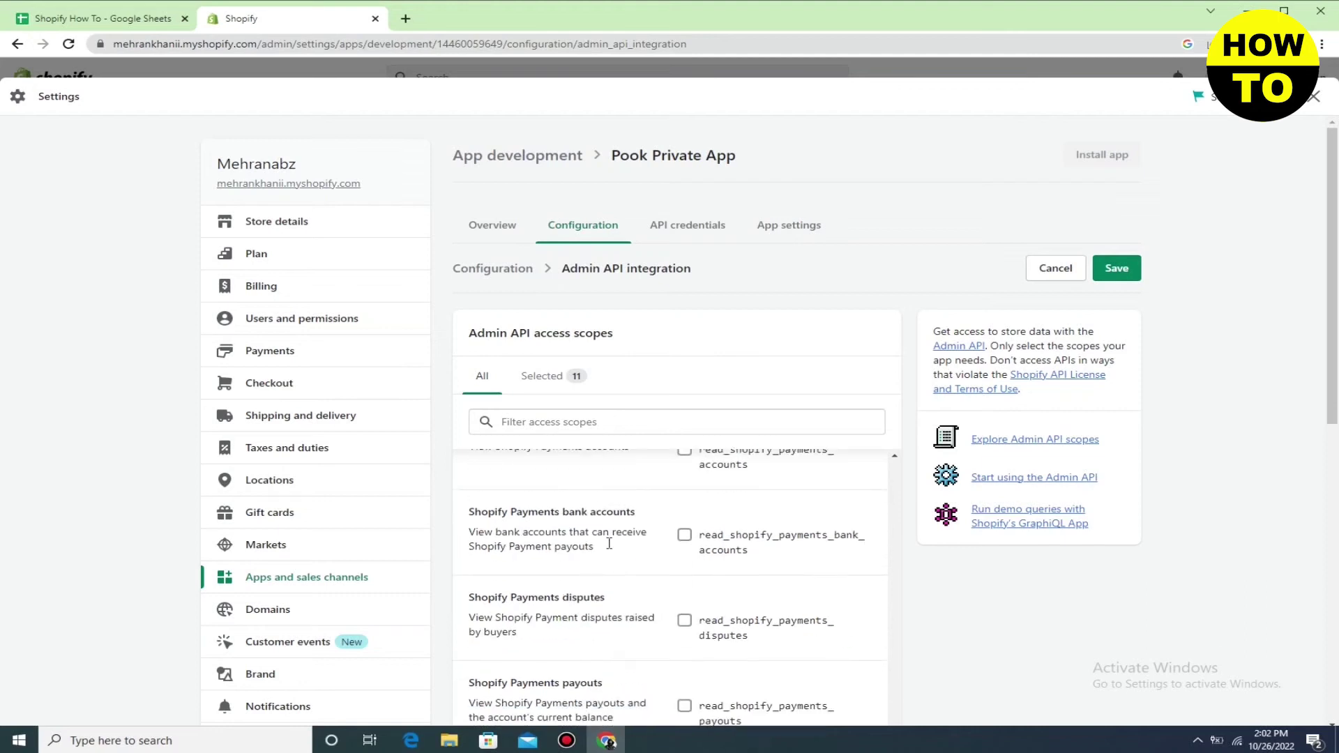
pyautogui.click(684, 606)
# Save the Admin API configuration with its 12 selected scopes.
pyautogui.scroll(-3, 907, 530)
pyautogui.scroll(-6, 982, 522)
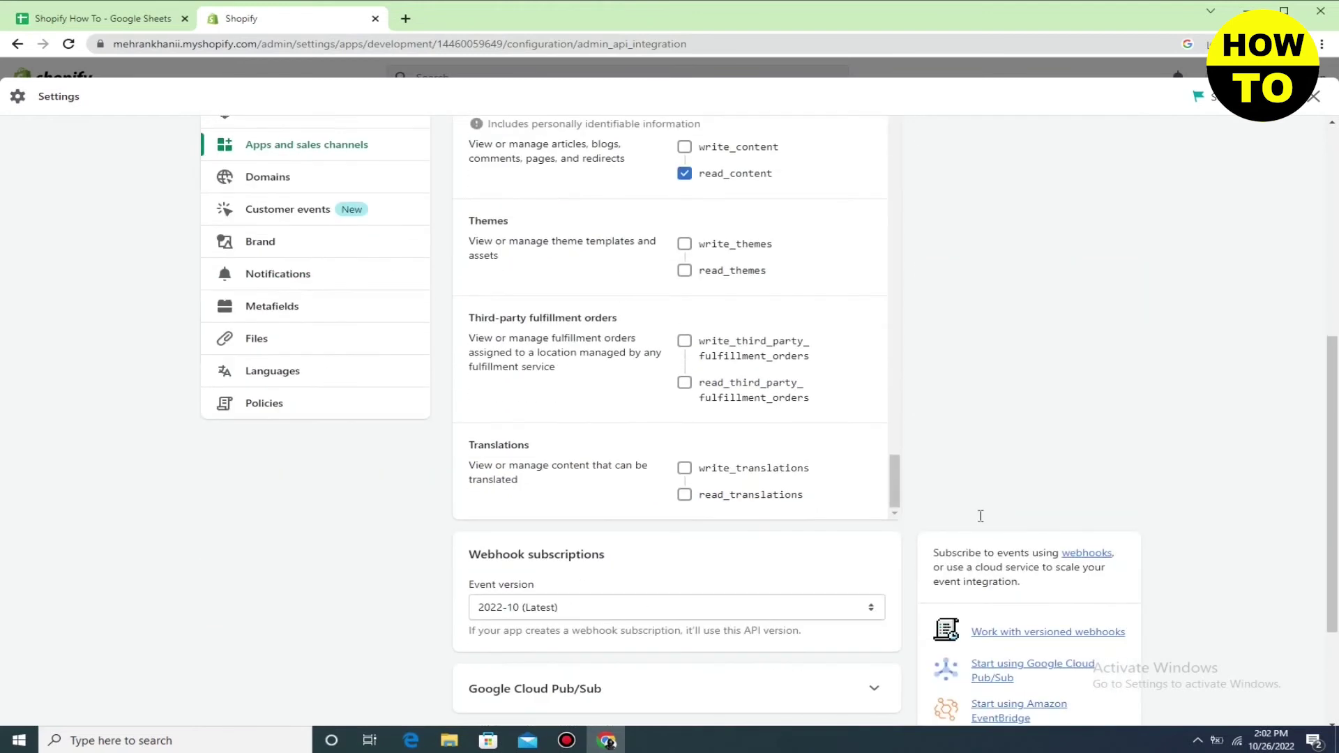
pyautogui.click(1112, 648)
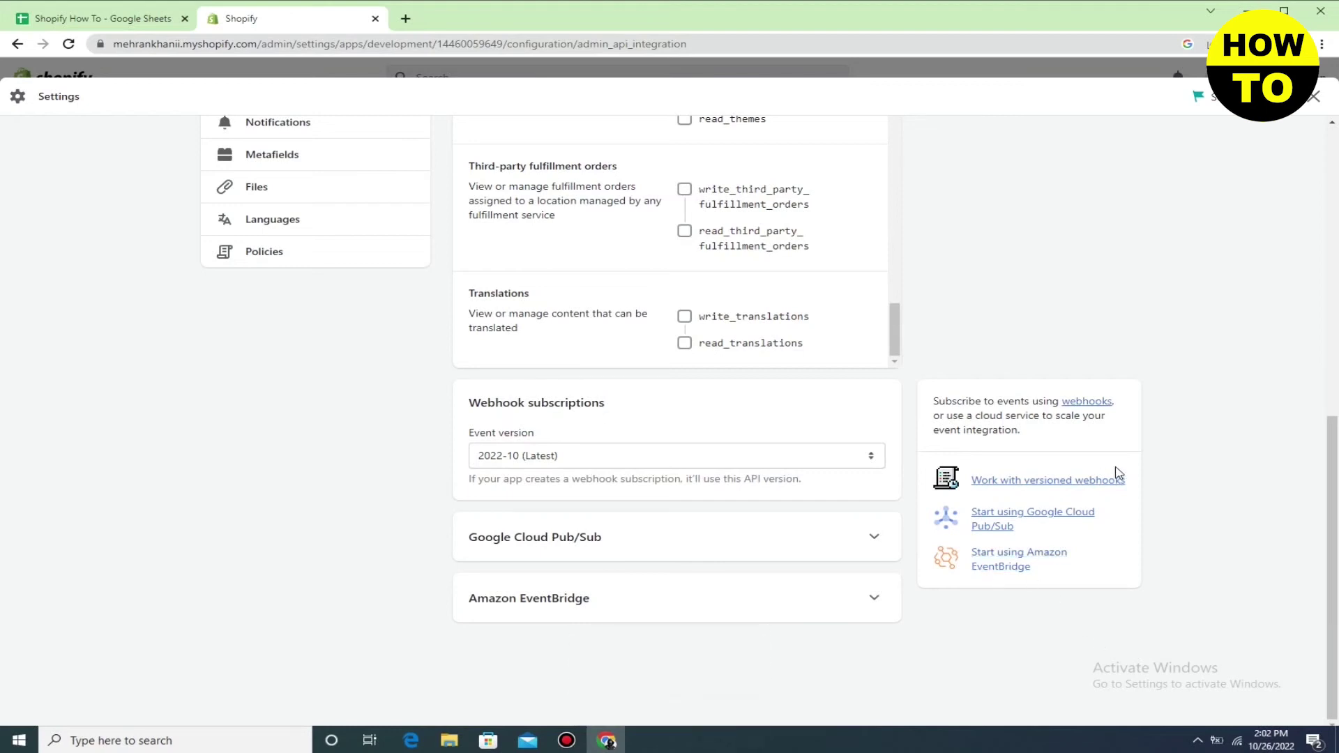
pyautogui.scroll(8, 830, 433)
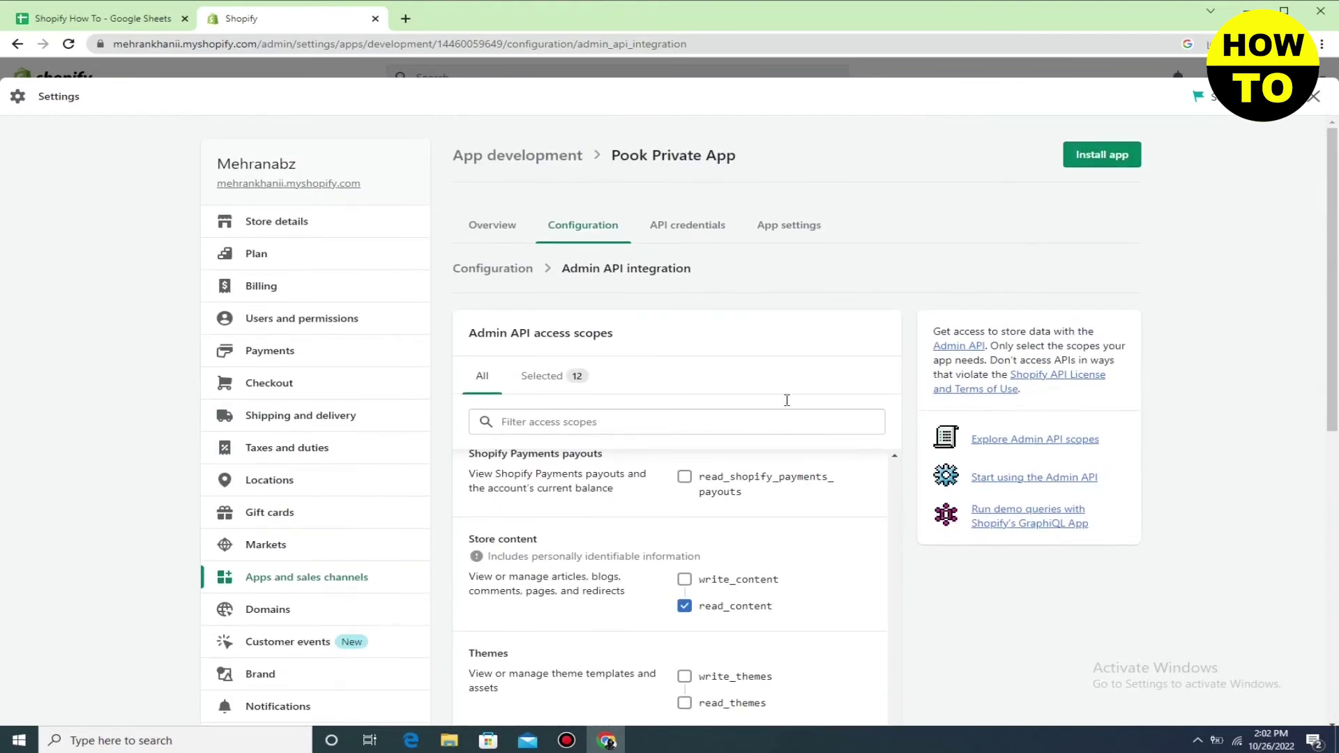
# Return to Configuration and configure the Storefront API integration.
pyautogui.click(513, 269)
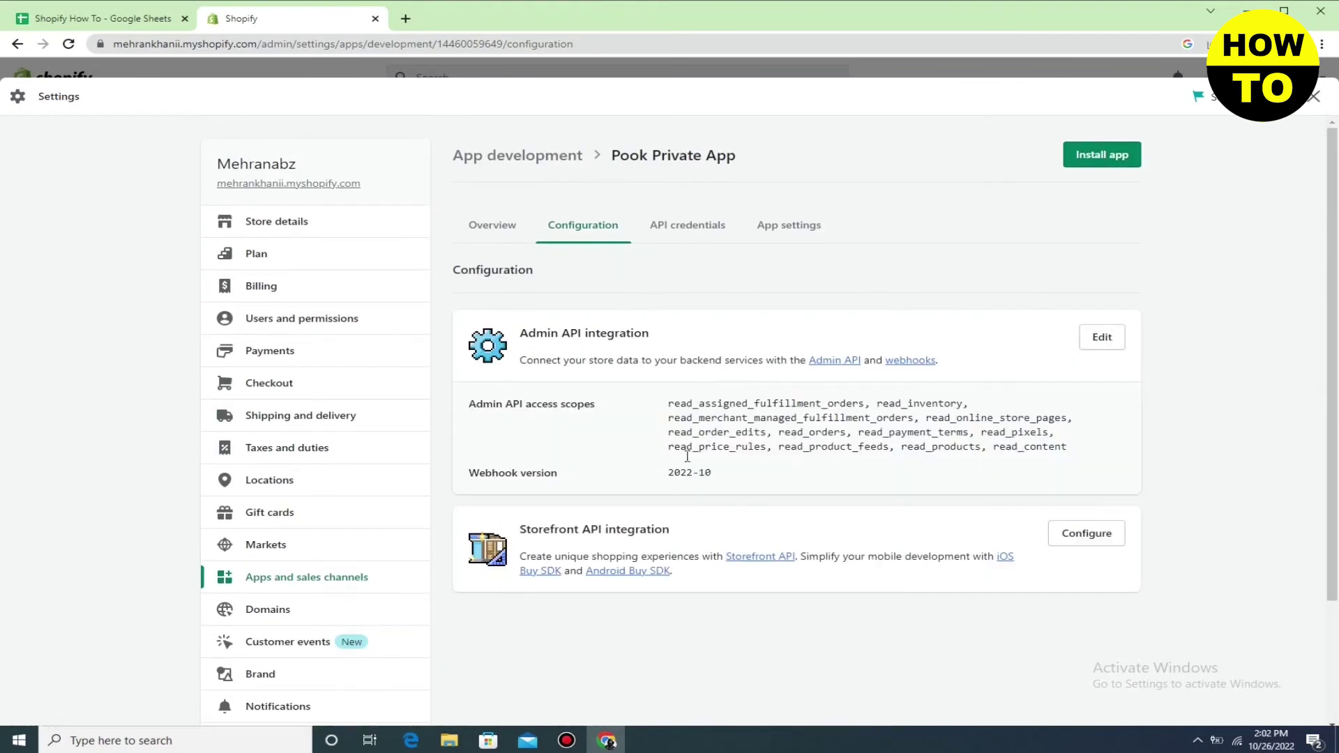
pyautogui.click(1083, 536)
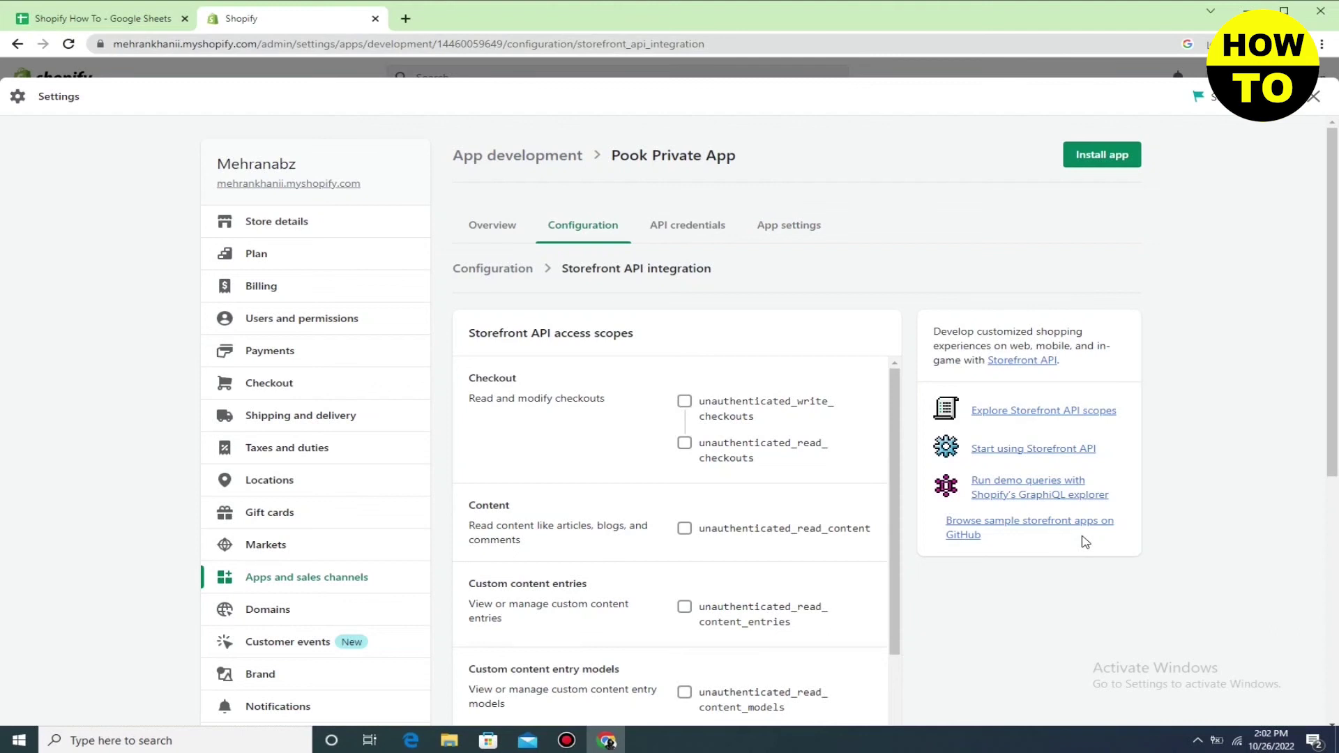
# Grant unauthenticated read of checkouts, product listings, inventory, pickup locations and tags, then save.
pyautogui.click(685, 446)
pyautogui.scroll(-5, 747, 549)
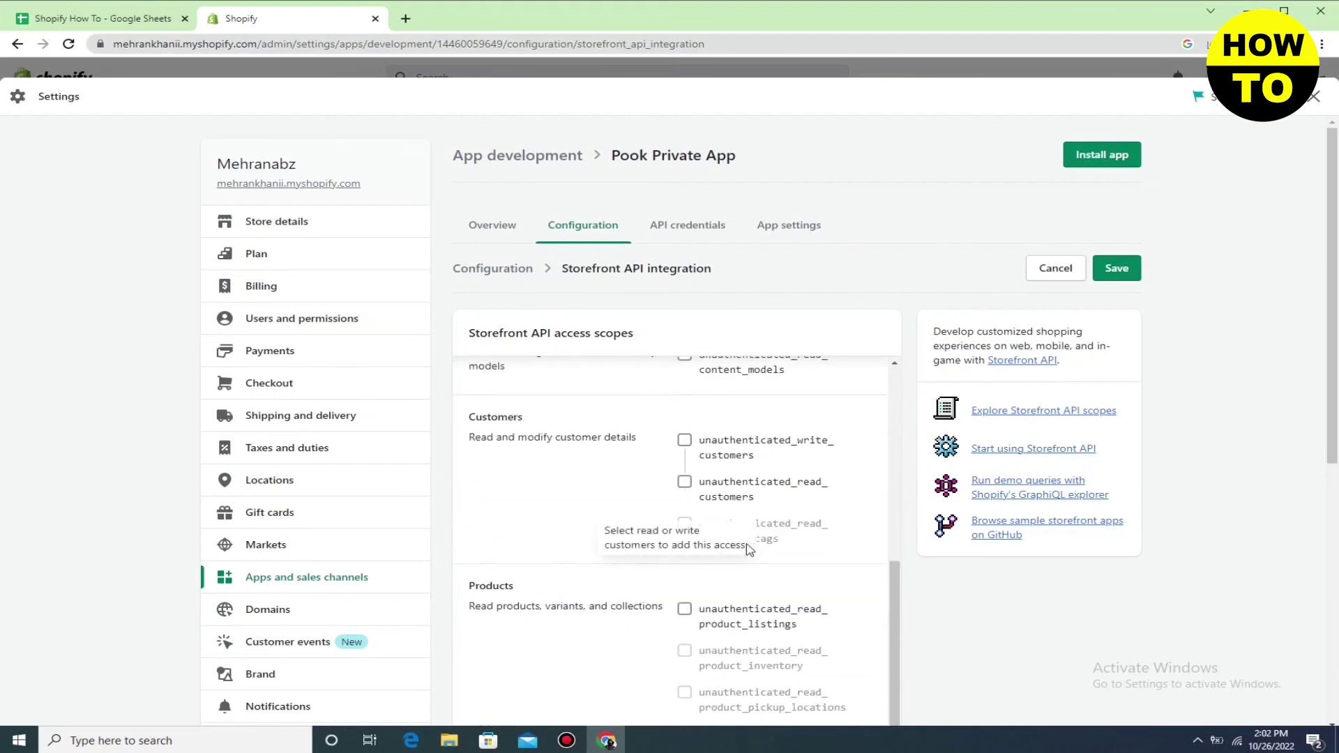
pyautogui.click(685, 609)
pyautogui.scroll(-3, 690, 608)
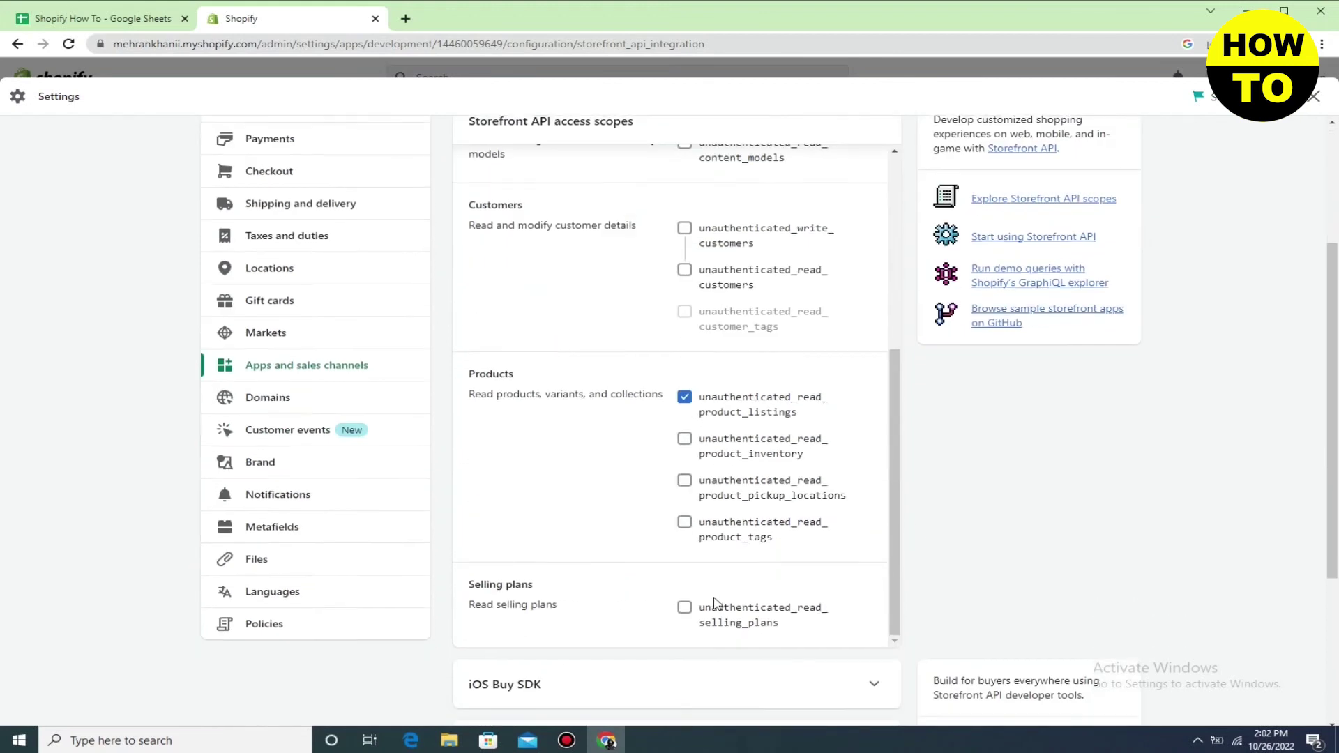
pyautogui.click(683, 436)
pyautogui.click(684, 477)
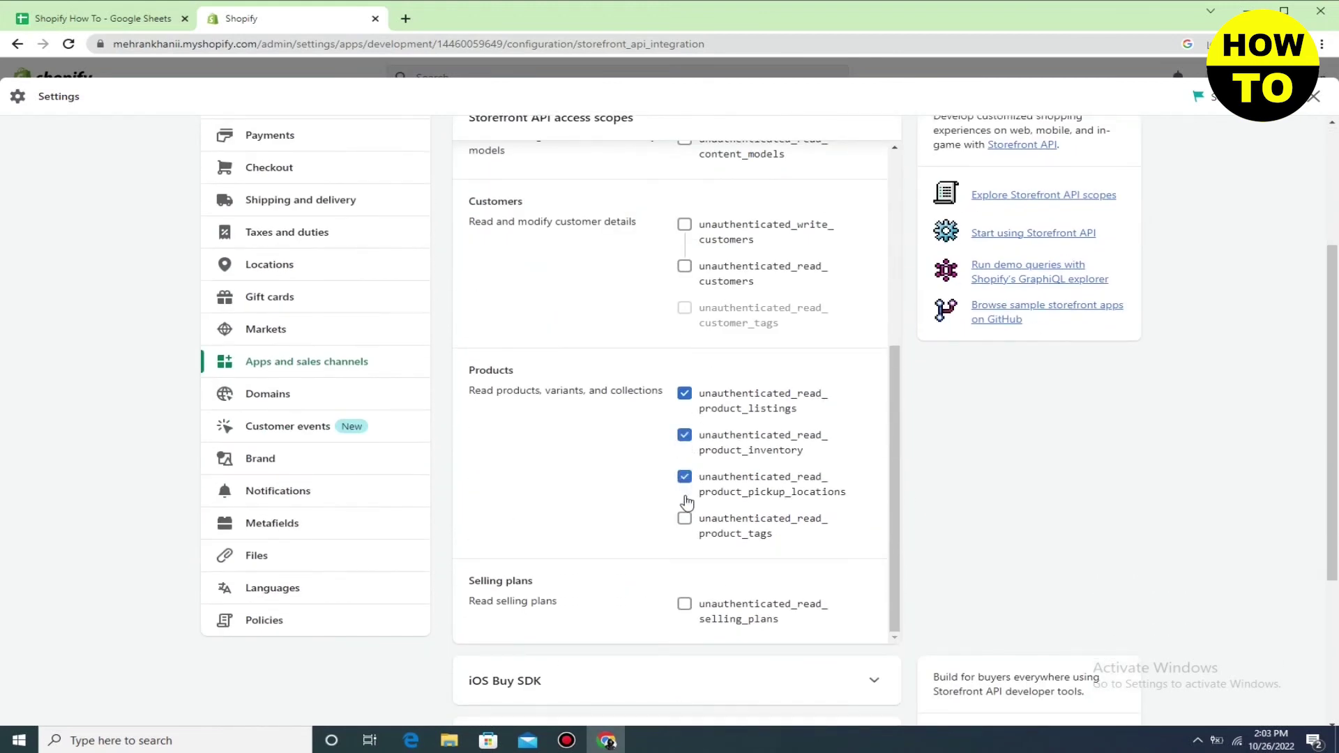
pyautogui.click(685, 520)
pyautogui.scroll(-4, 840, 543)
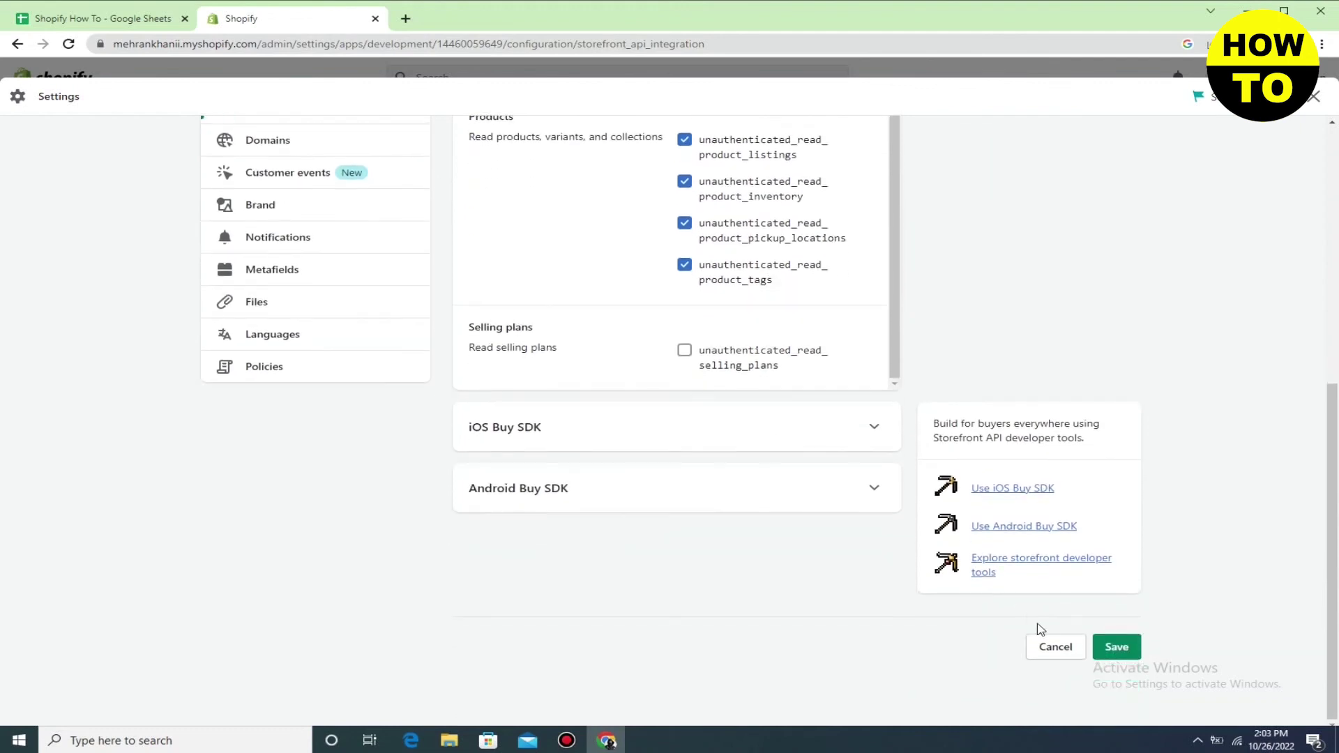
pyautogui.click(1112, 647)
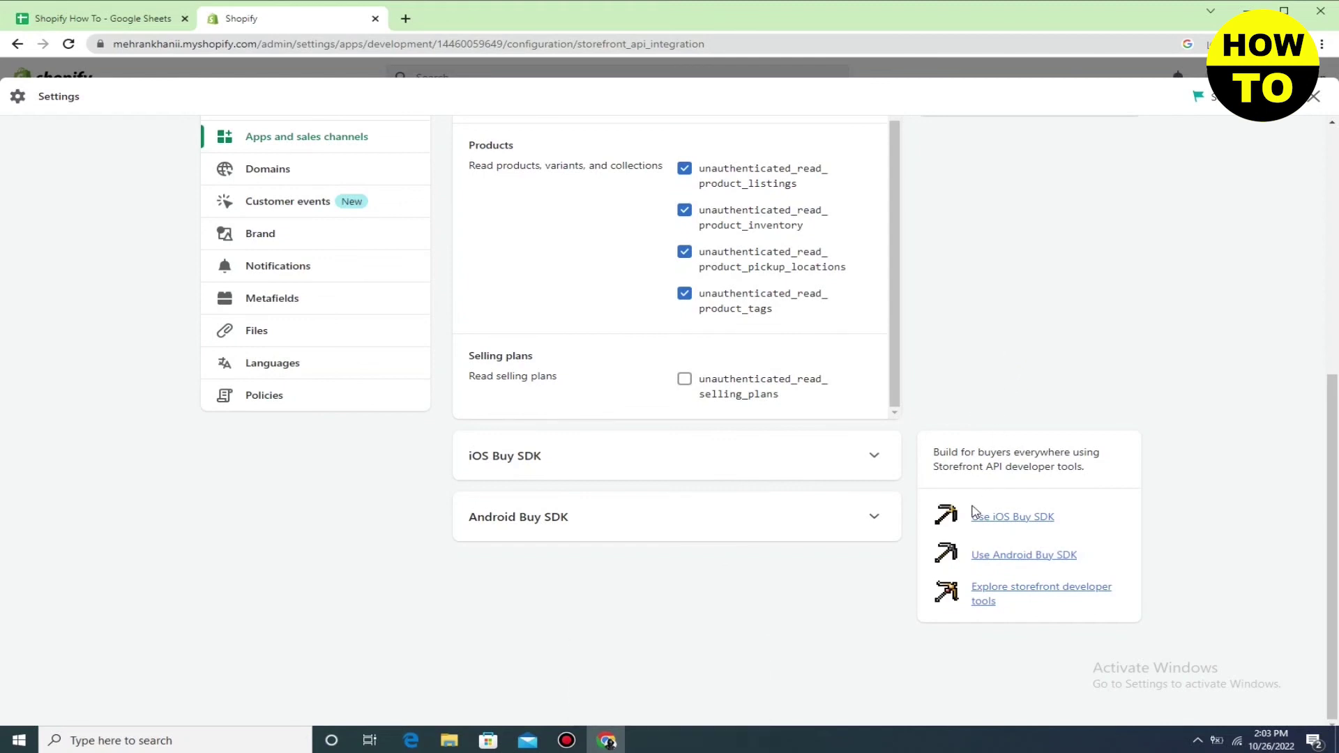
pyautogui.scroll(6, 1111, 418)
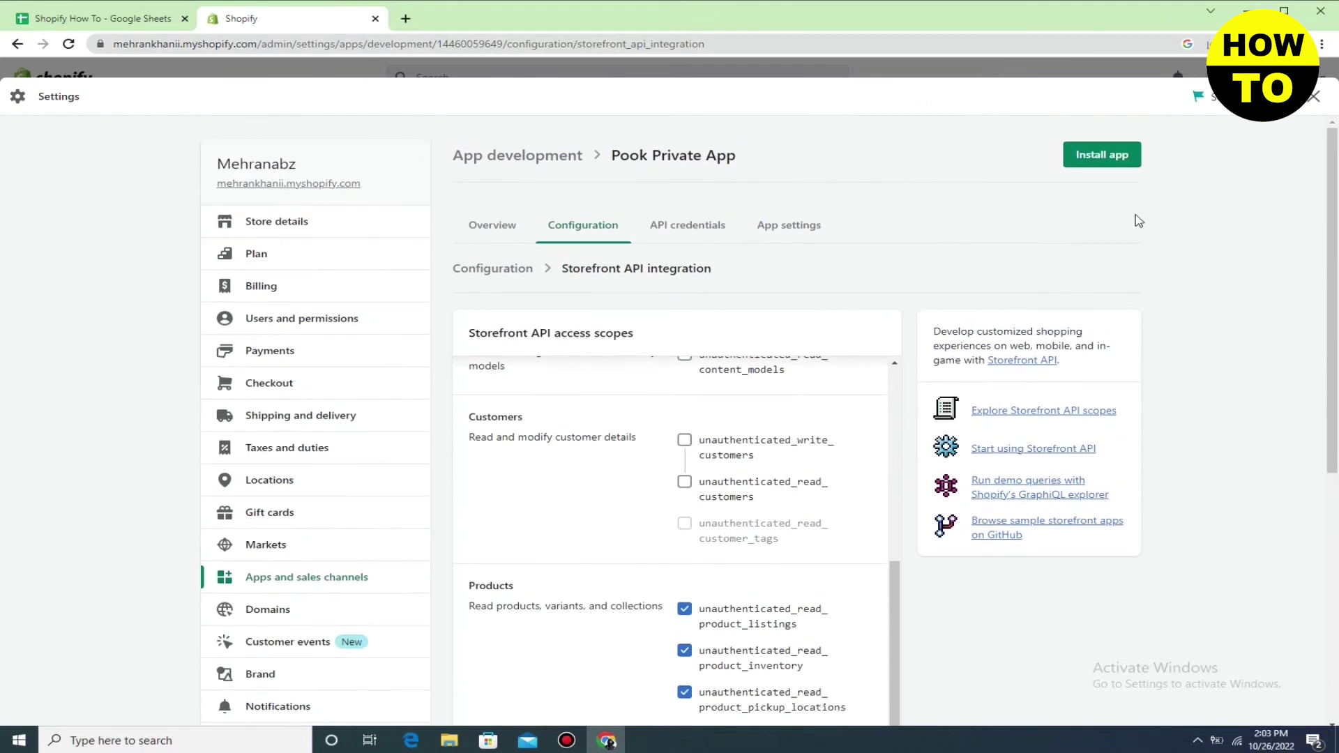
# Install Pook Private App and view its Admin and Storefront API access tokens.
pyautogui.click(1096, 158)
pyautogui.click(880, 479)
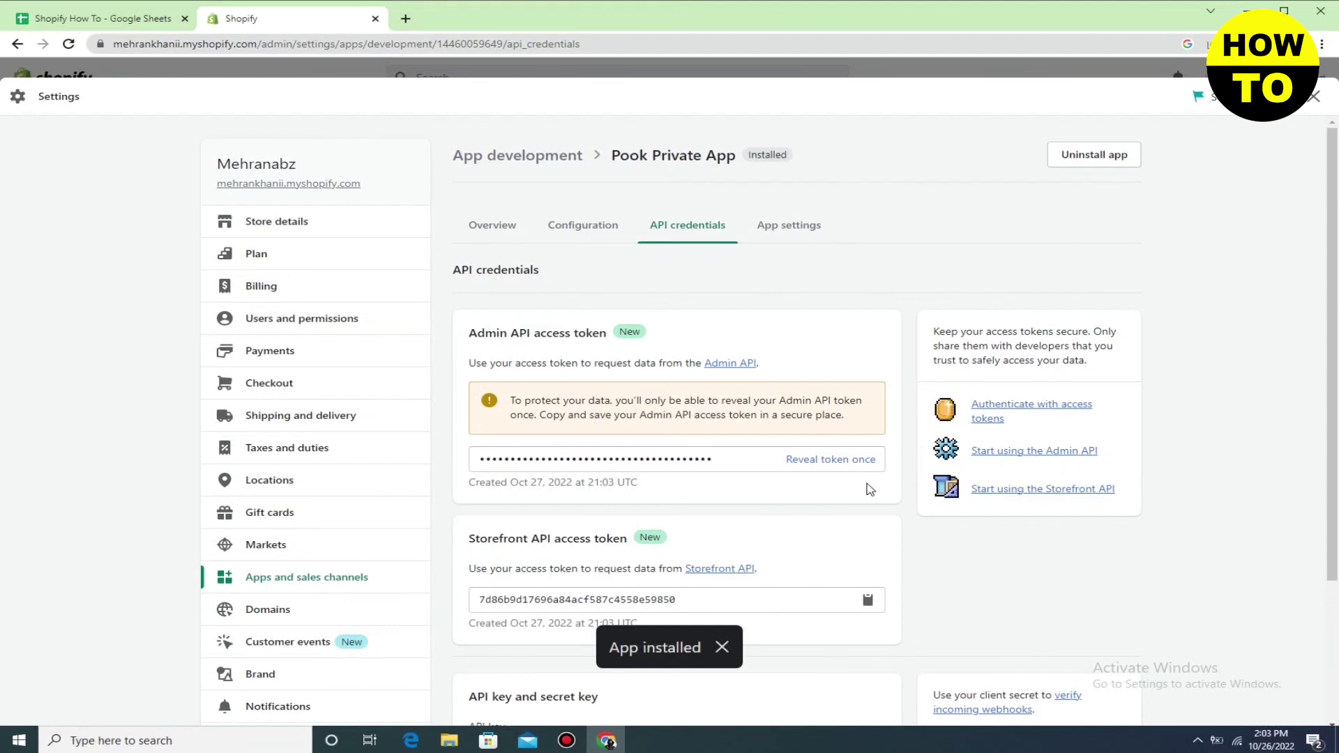
pyautogui.scroll(-3, 742, 525)
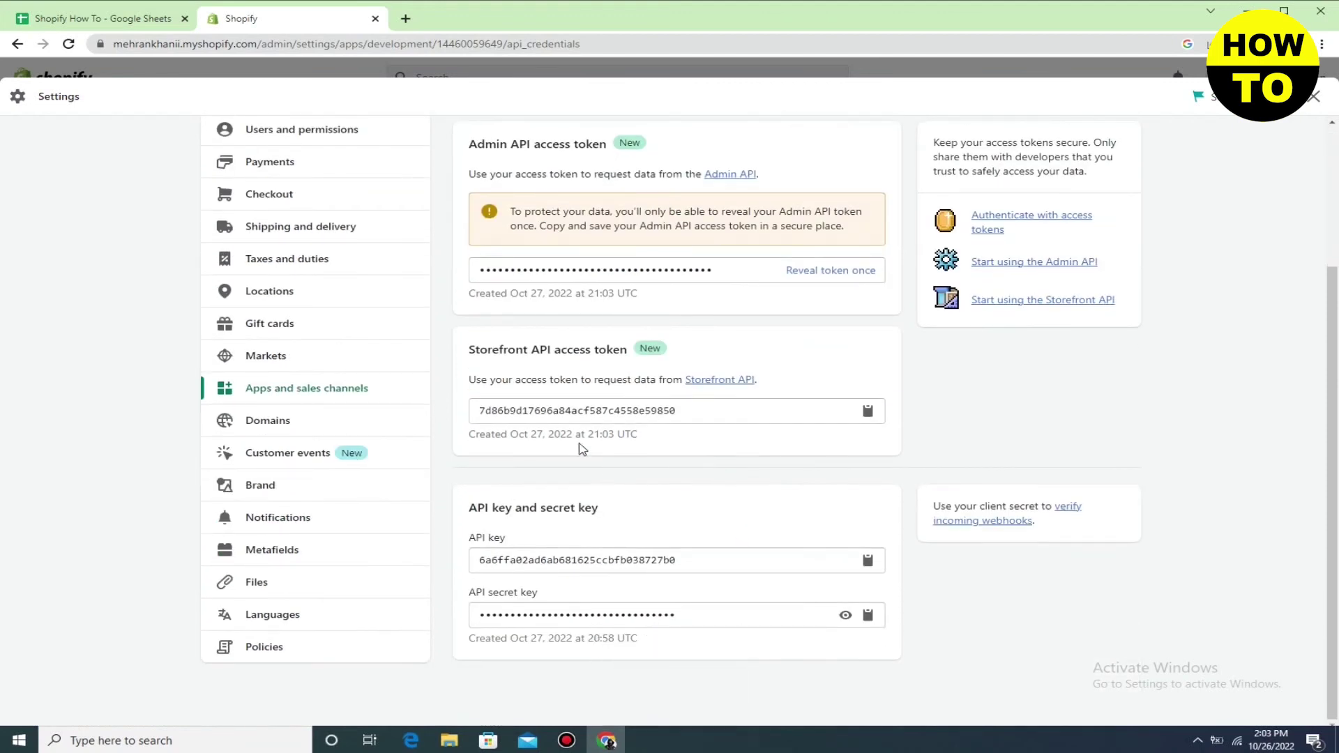